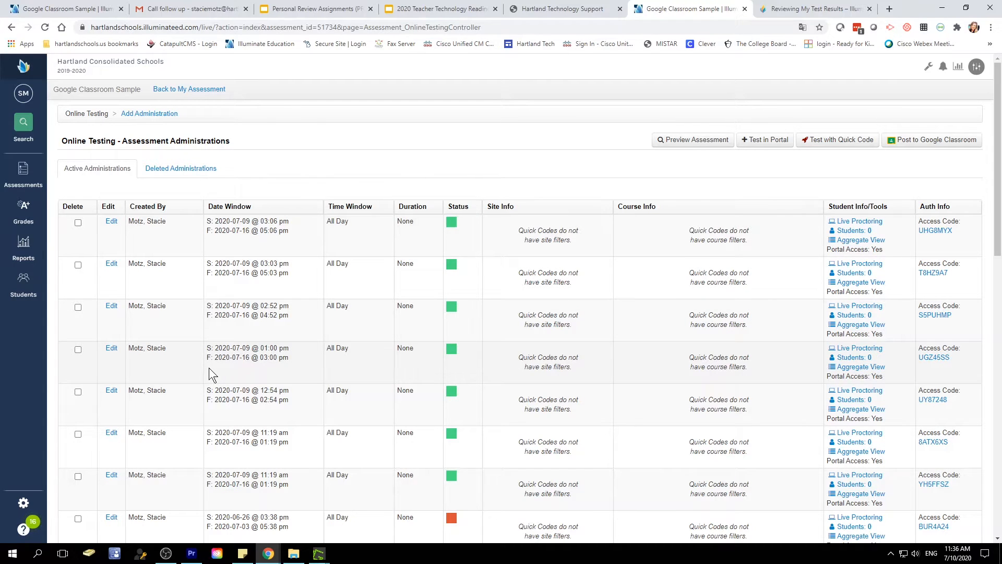
# Step: Edit the first administration in the active list and set its testing window start and end dates to 07/10/2020
pyautogui.click(111, 221)
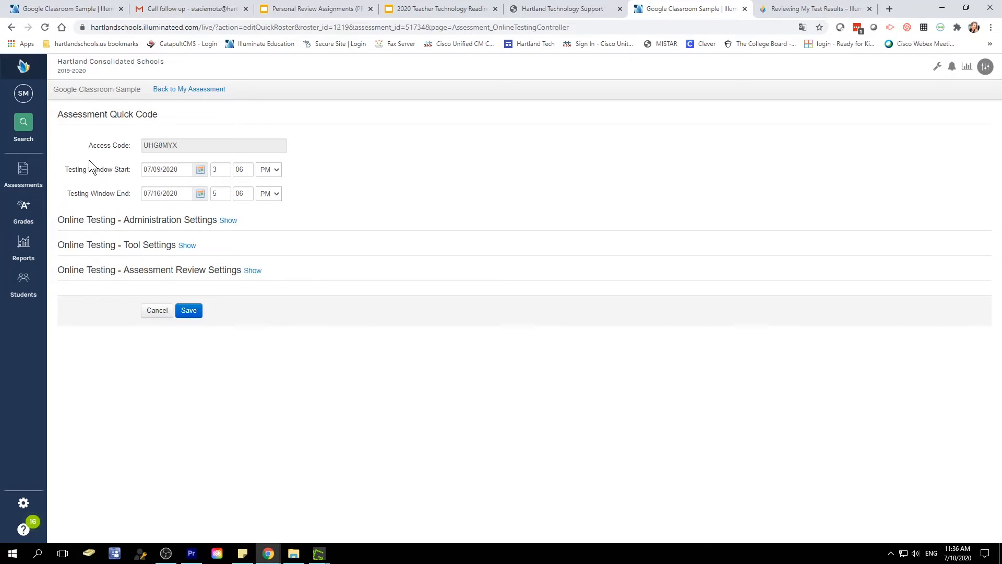
pyautogui.click(200, 171)
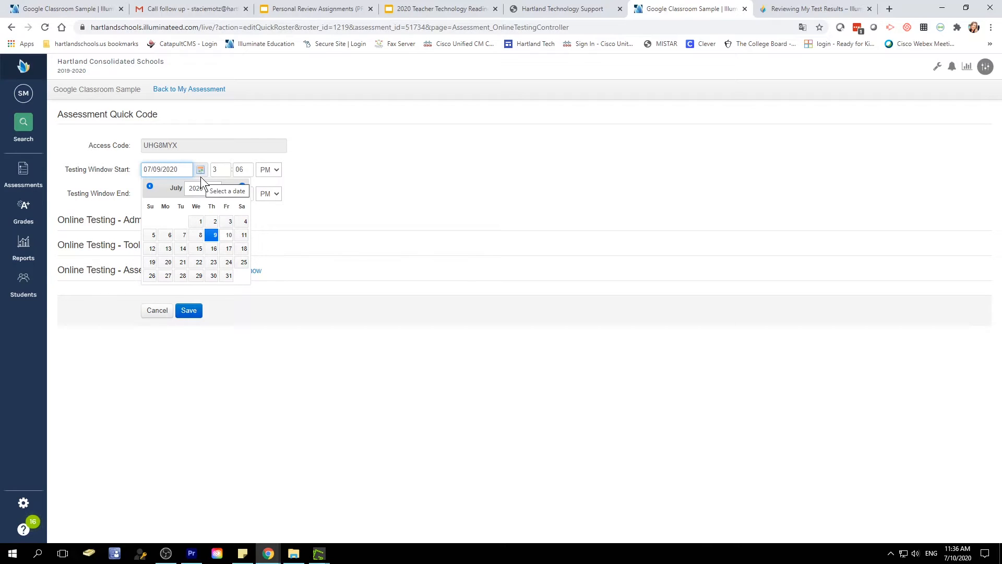
pyautogui.click(228, 235)
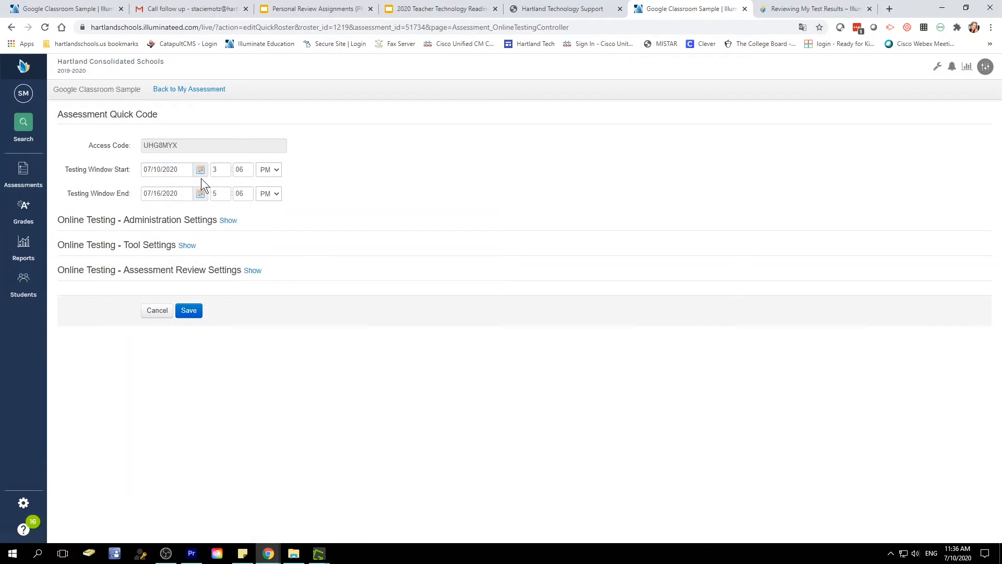
pyautogui.click(205, 194)
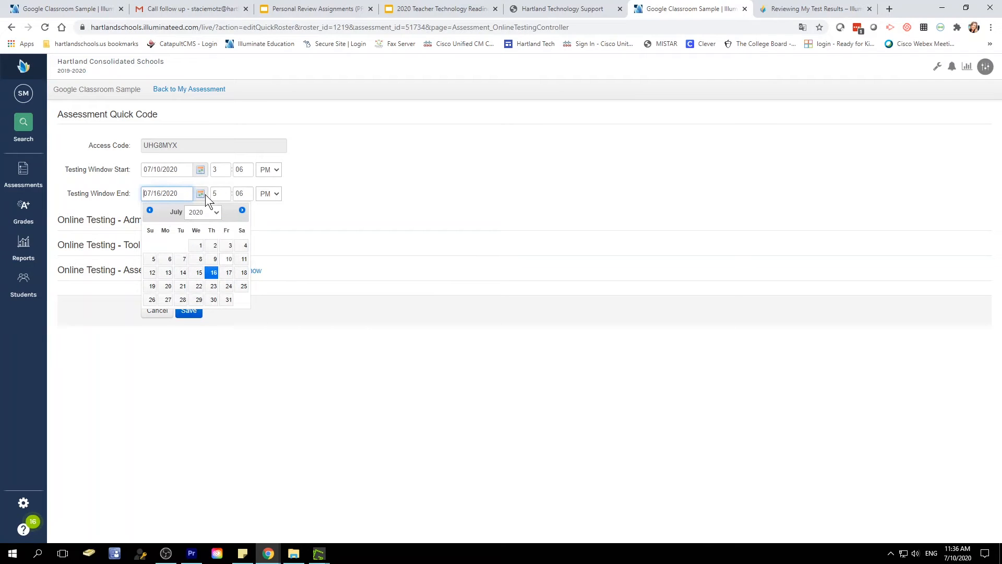
pyautogui.click(231, 262)
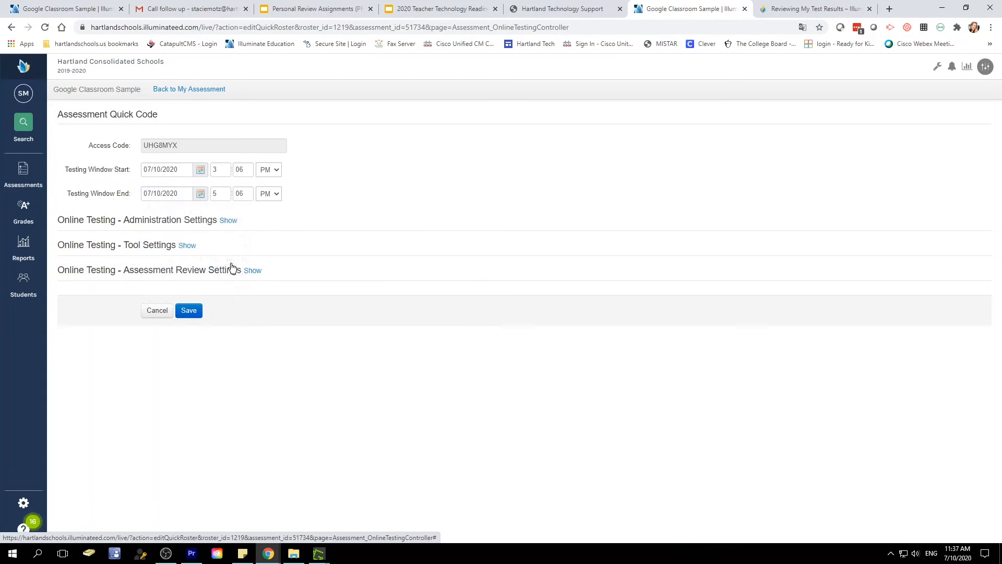
# Step: Set the testing window's start time to 11:38 AM
pyautogui.click(218, 167)
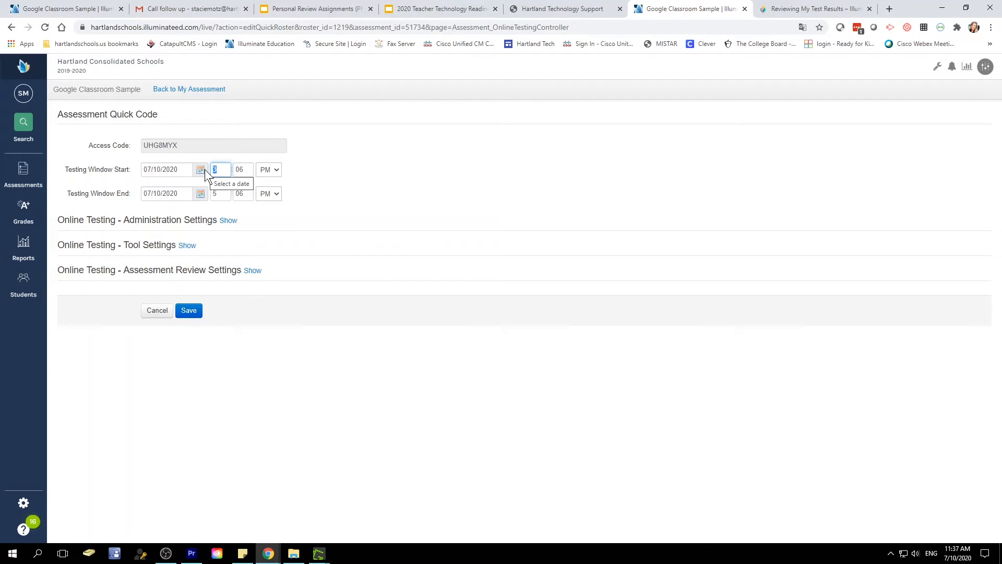
pyautogui.write('11')
pyautogui.press('Tab')
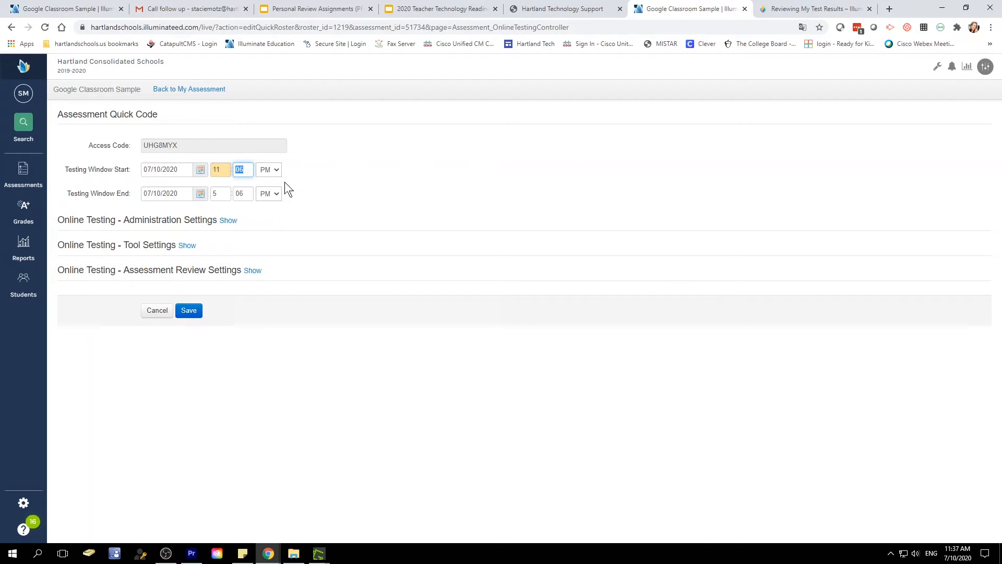
pyautogui.write('38')
pyautogui.press('Tab')
pyautogui.click(274, 181)
# Step: Set the testing window's end hour to 12, keeping the end time in PM
pyautogui.click(224, 194)
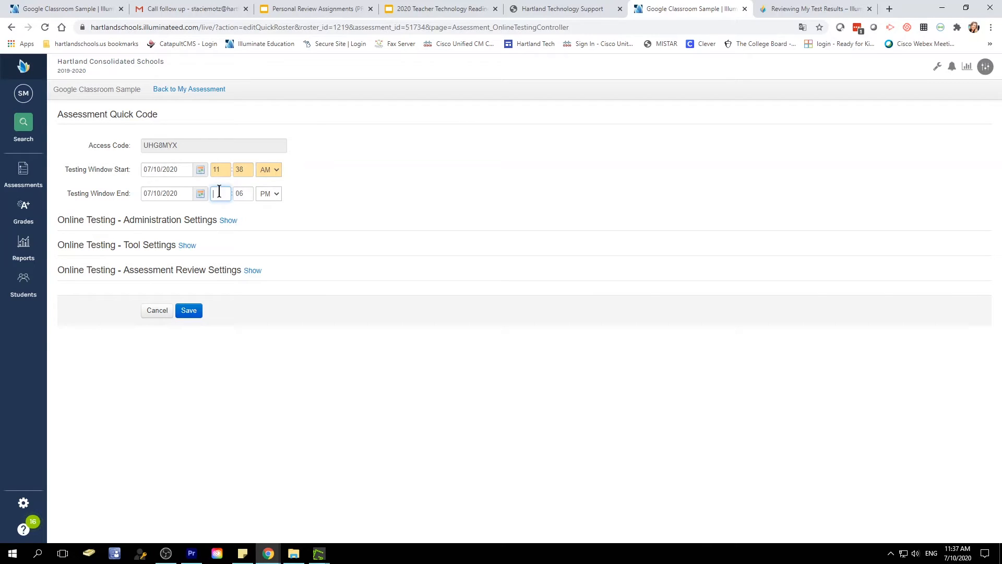
pyautogui.write('12')
pyautogui.press('Tab')
pyautogui.click(277, 198)
pyautogui.click(273, 214)
# Step: Try the Written CR input method in the administration settings and restore Online Entry
pyautogui.click(277, 222)
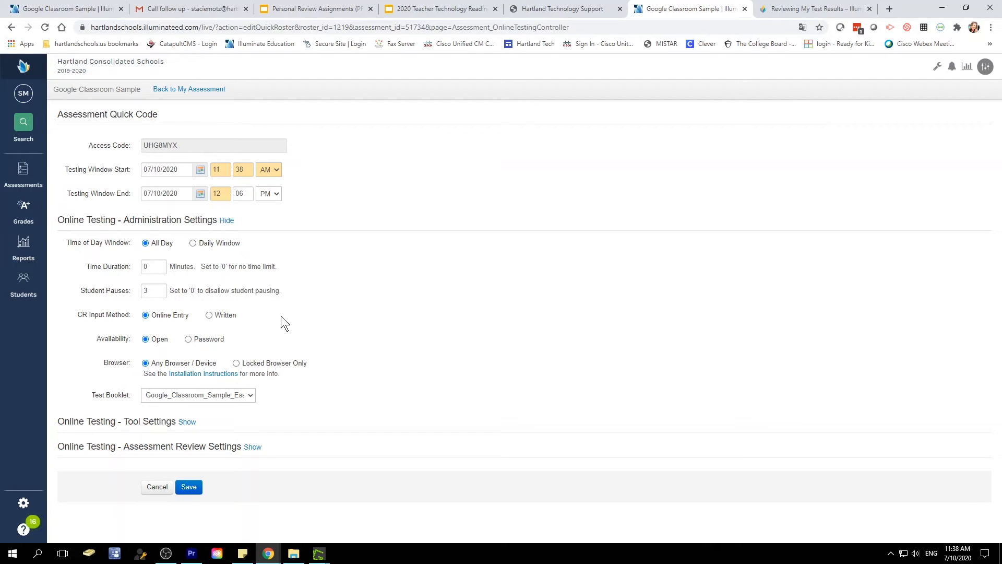
pyautogui.click(209, 315)
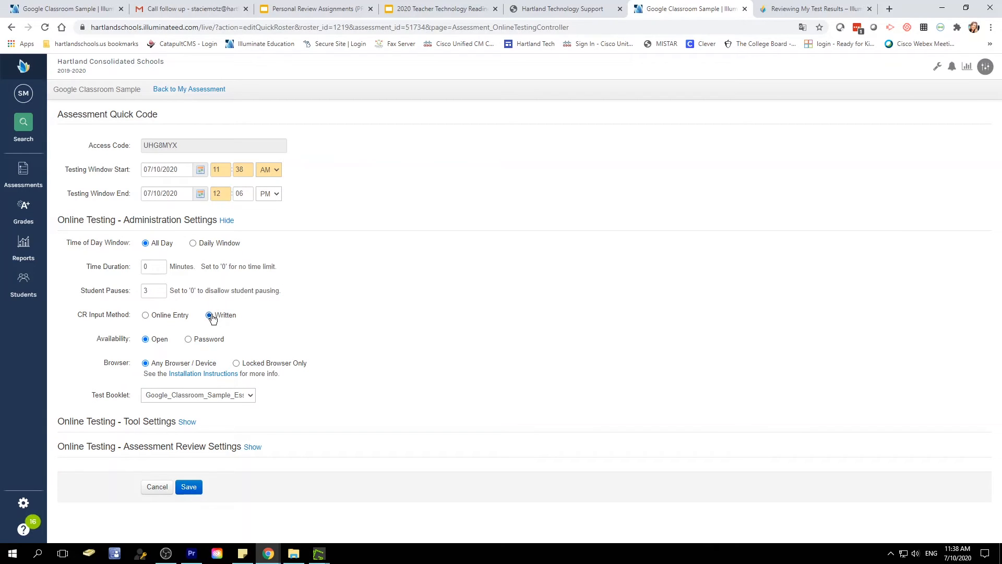
pyautogui.click(146, 316)
# Step: Select Google_Classroom_Sample_Essay_Question.pdf as the test booklet
pyautogui.click(246, 395)
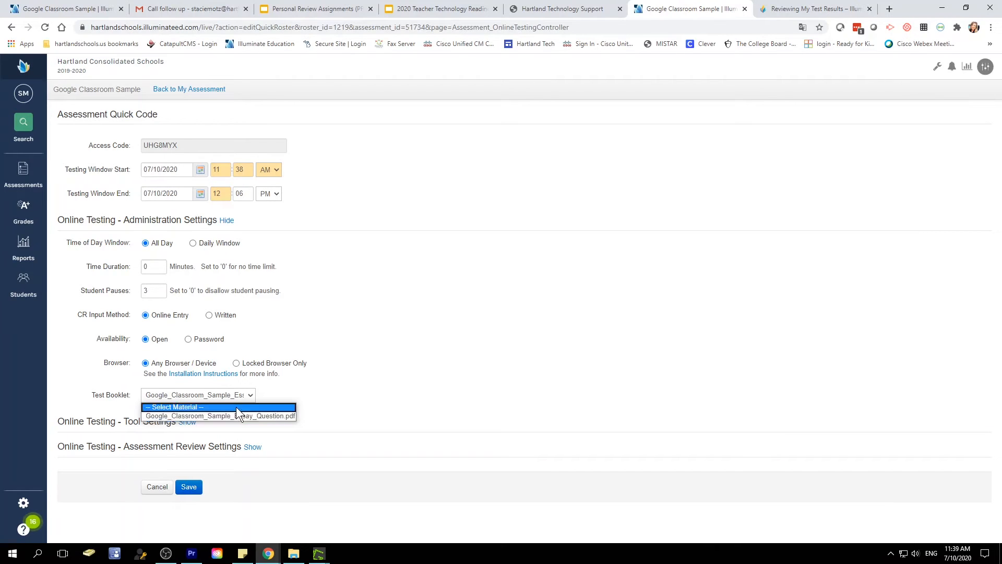
pyautogui.click(247, 395)
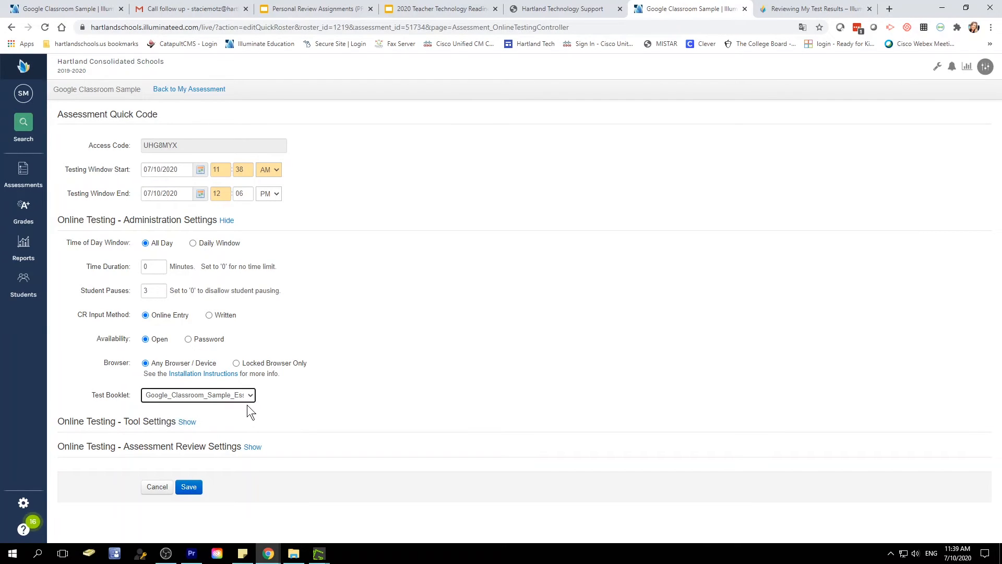
pyautogui.click(249, 397)
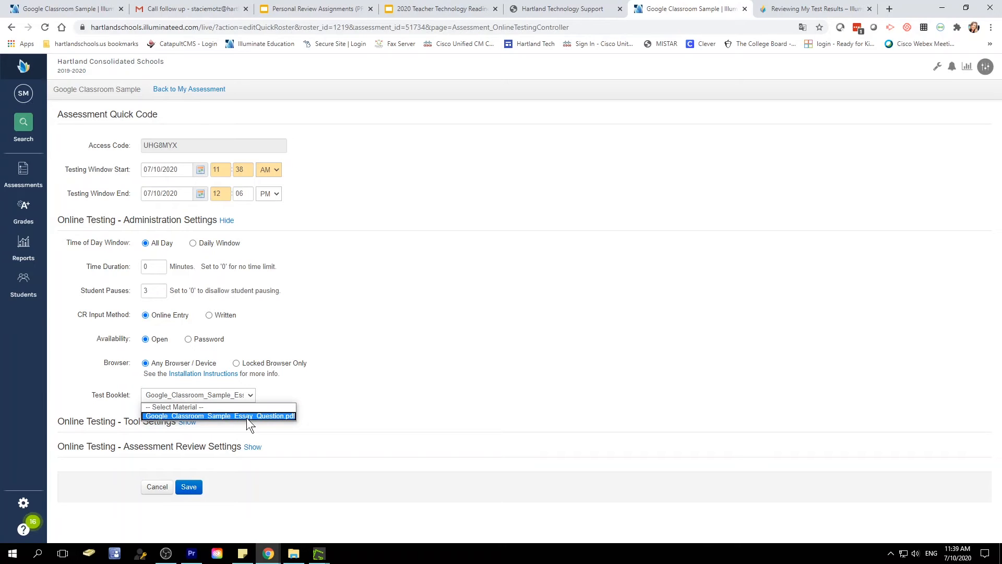
pyautogui.click(246, 416)
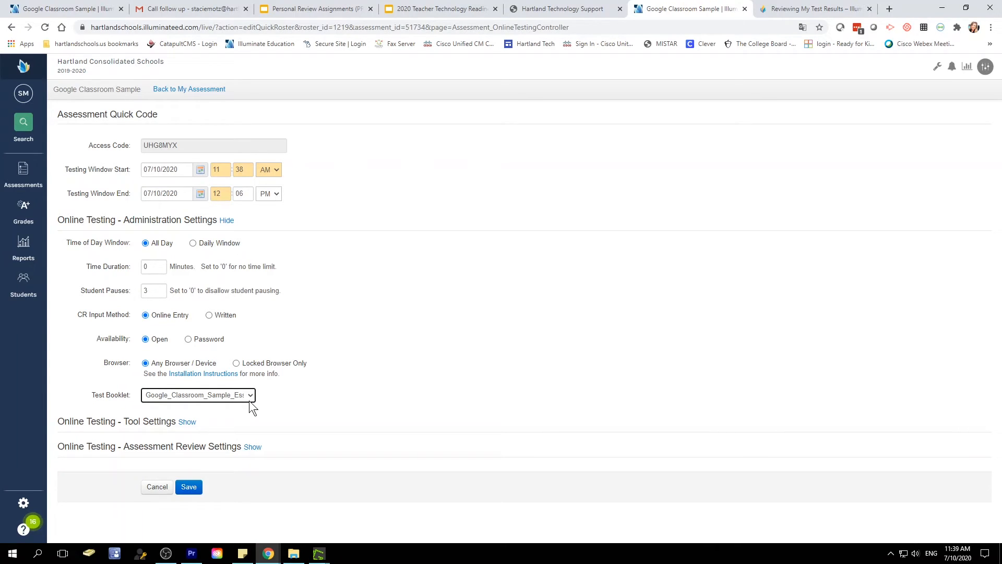
pyautogui.click(249, 398)
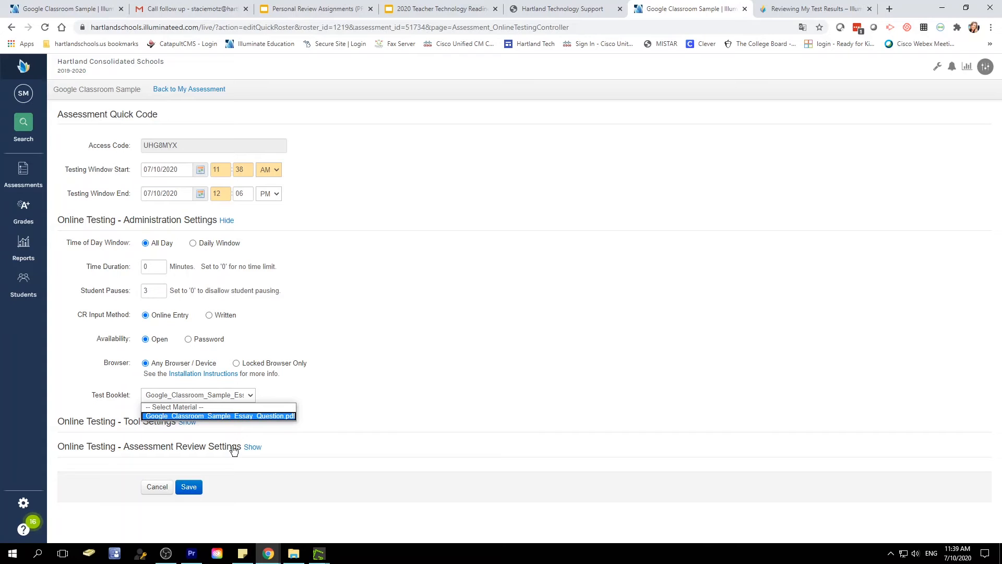
pyautogui.click(232, 415)
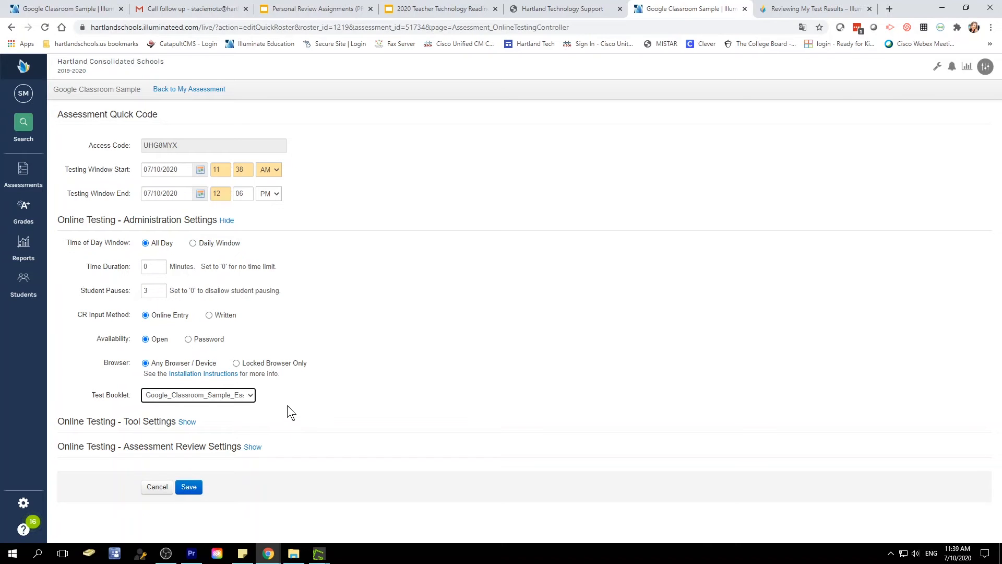
# Step: Enable the basic, scientific and graphing calculators, the protractor and the spell checker in the tool settings
pyautogui.click(195, 423)
pyautogui.scroll(-5, 461, 433)
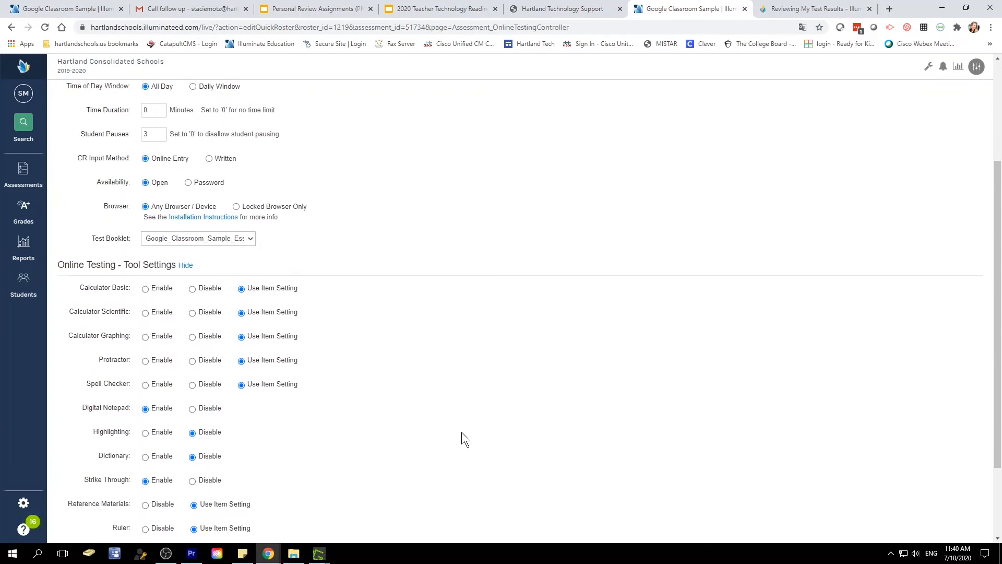
pyautogui.scroll(2, 145, 221)
pyautogui.click(145, 289)
pyautogui.click(146, 313)
pyautogui.click(146, 337)
pyautogui.click(145, 361)
pyautogui.click(146, 385)
# Step: Enable highlighting and the dictionary in the tool settings
pyautogui.scroll(-2, 280, 428)
pyautogui.scroll(3, 150, 485)
pyautogui.click(147, 484)
pyautogui.scroll(-1, 383, 481)
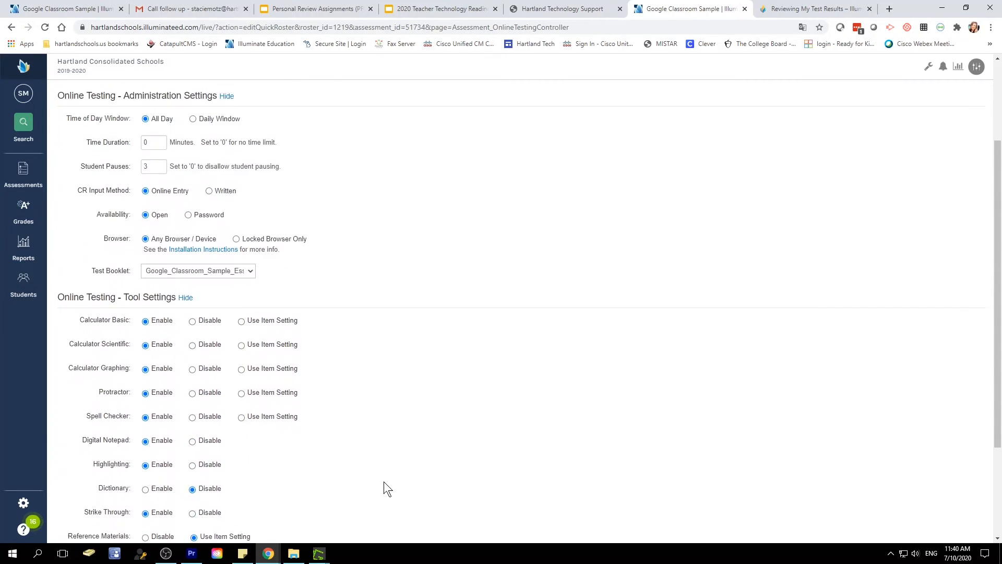
pyautogui.scroll(-2, 394, 468)
pyautogui.click(146, 351)
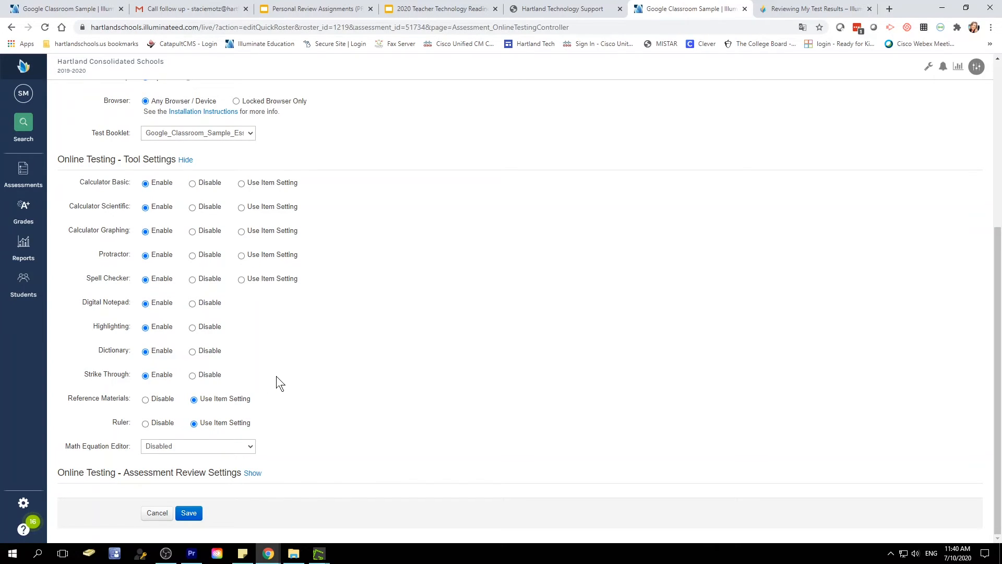
# Step: Leave viewing of the assessment and teacher feedback at No in the assessment review settings, and save the administration
pyautogui.click(252, 473)
pyautogui.scroll(-2, 427, 460)
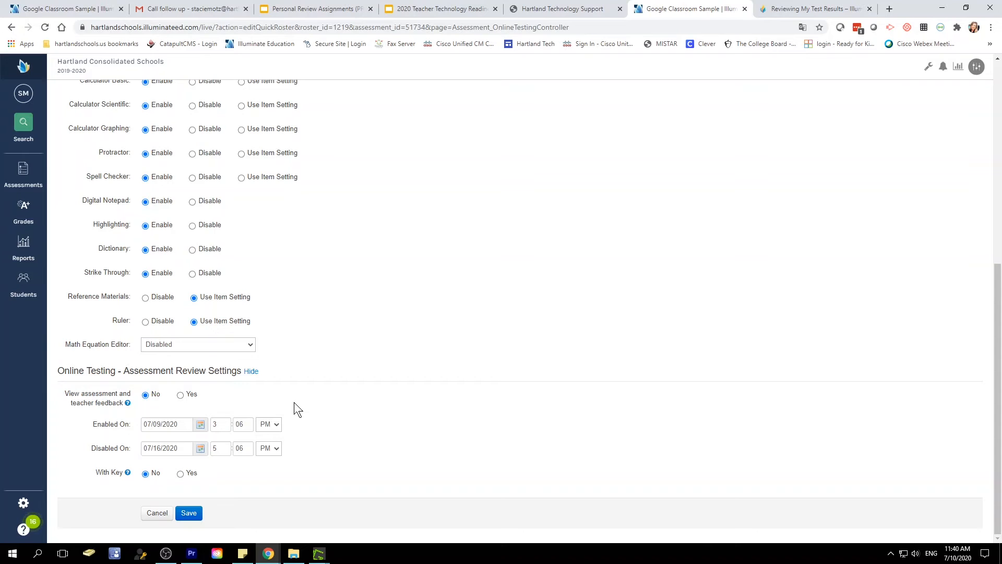
pyautogui.click(180, 396)
pyautogui.moveTo(129, 406)
pyautogui.click(146, 395)
pyautogui.moveTo(127, 473)
pyautogui.click(189, 513)
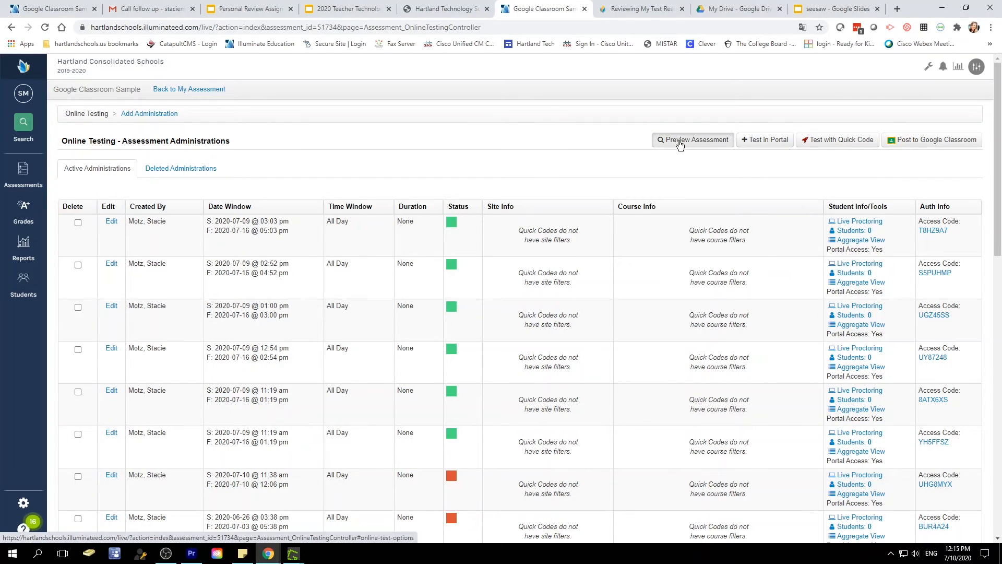
# Step: Open the assessment preview's administration options and enable the protractor
pyautogui.click(679, 143)
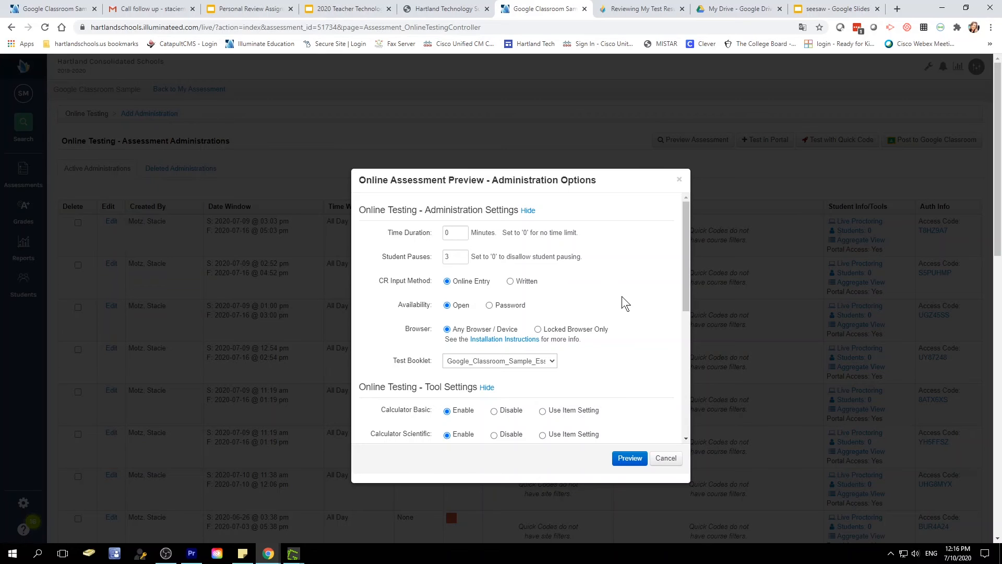
pyautogui.scroll(-2, 571, 348)
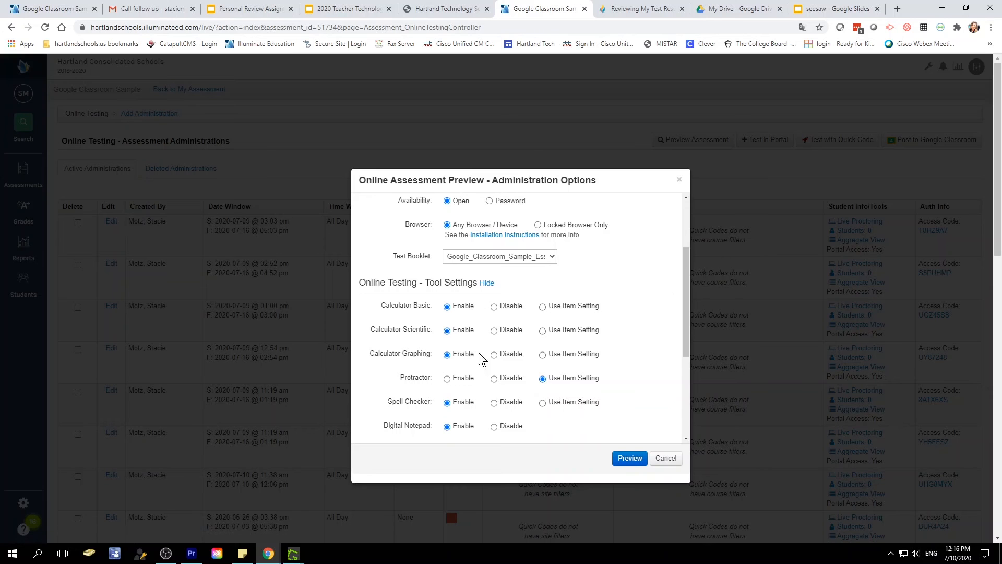
pyautogui.click(446, 379)
pyautogui.scroll(-3, 505, 371)
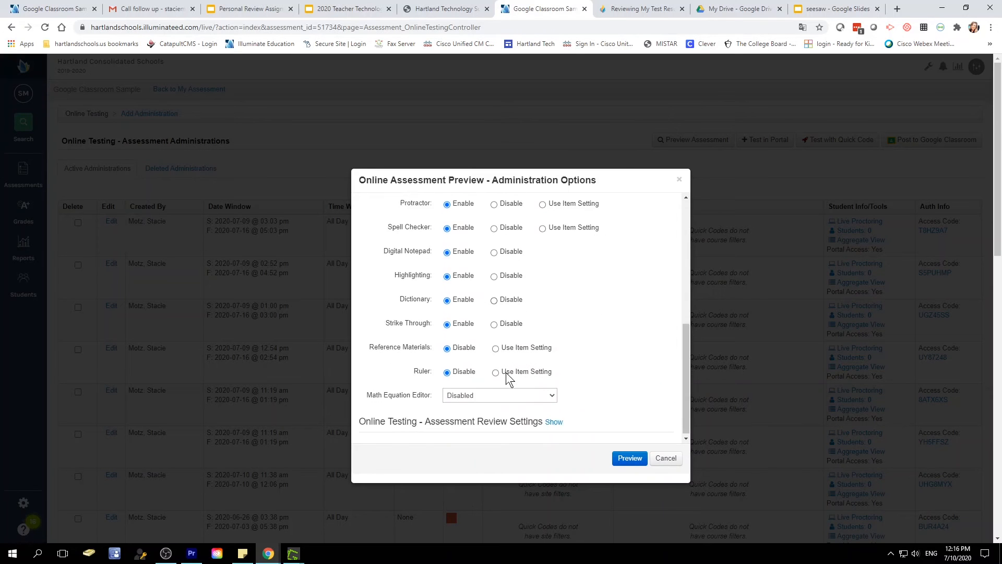
# Step: Check the remaining preview tool settings, launch the preview and begin the test
pyautogui.scroll(3, 506, 372)
pyautogui.scroll(-6, 514, 355)
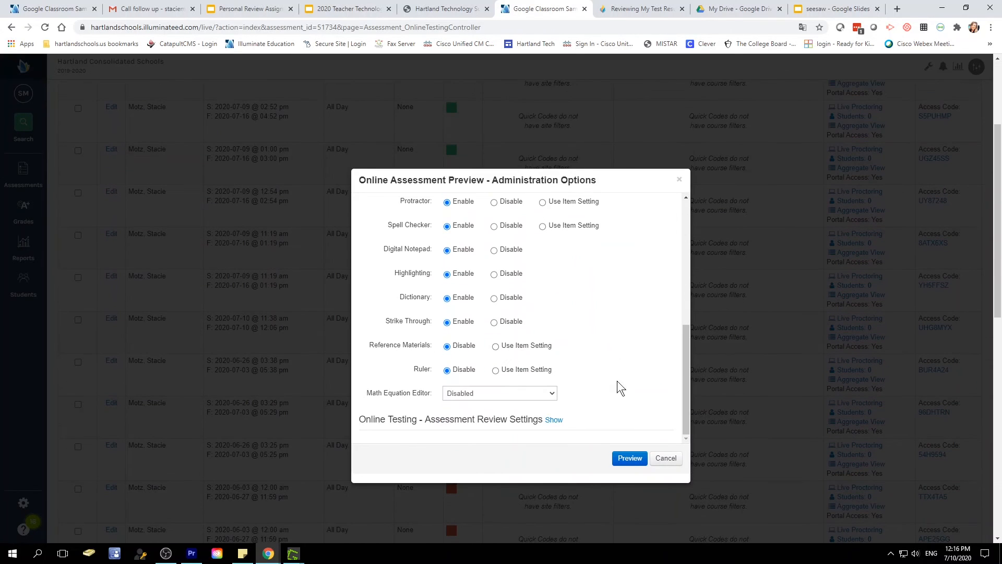
pyautogui.scroll(-5, 572, 387)
pyautogui.scroll(1, 470, 389)
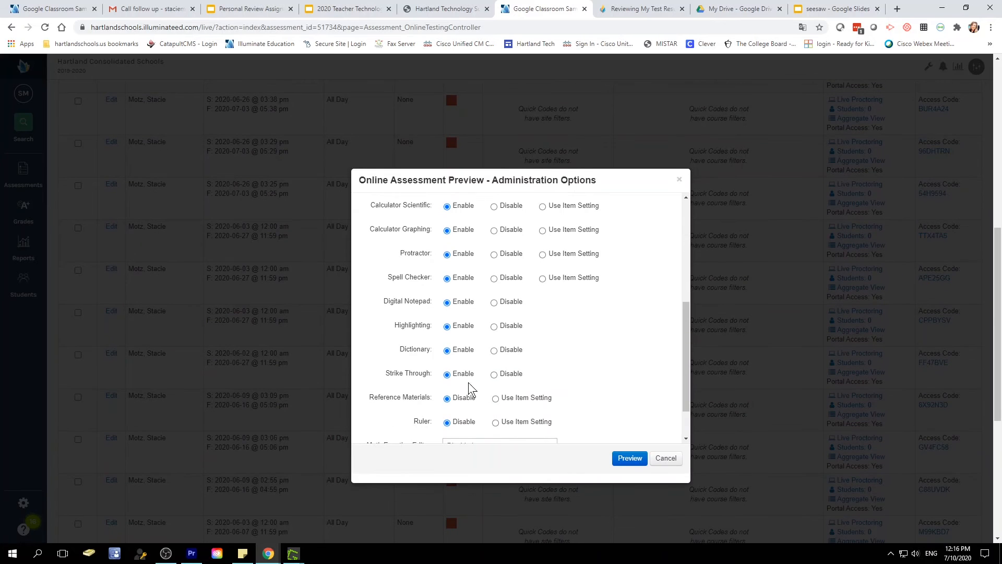
pyautogui.scroll(10, 462, 334)
pyautogui.scroll(-8, 573, 385)
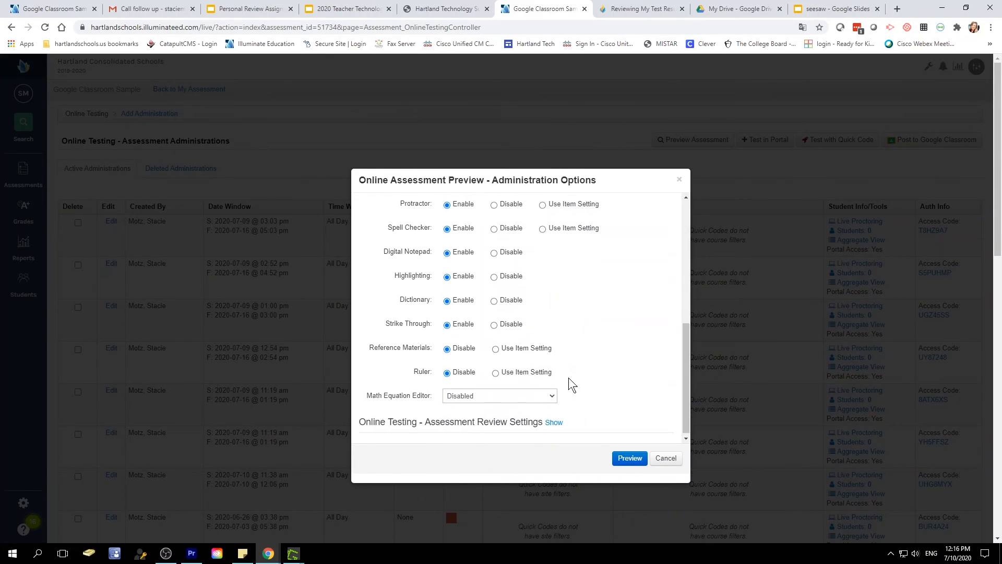
pyautogui.click(631, 458)
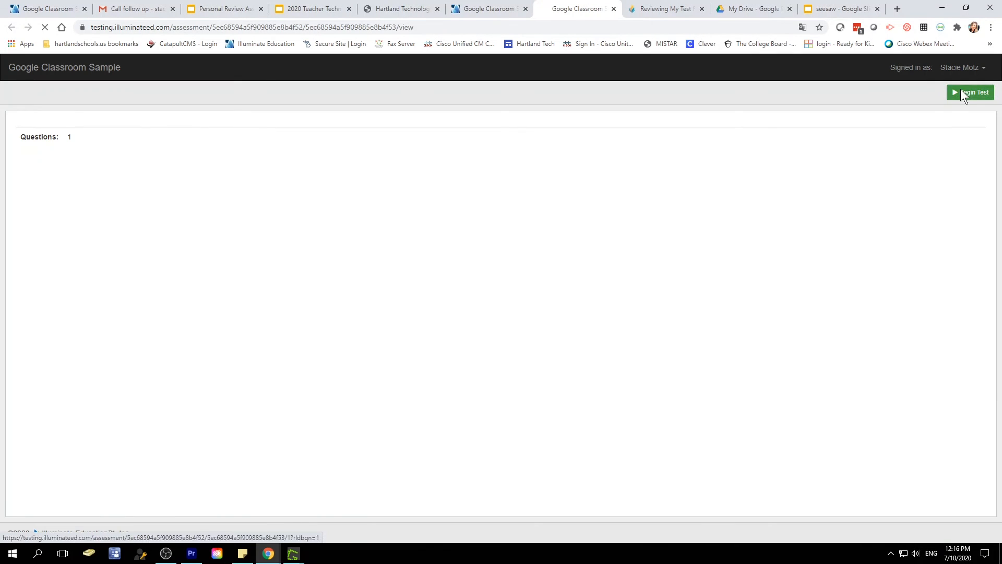
pyautogui.click(962, 91)
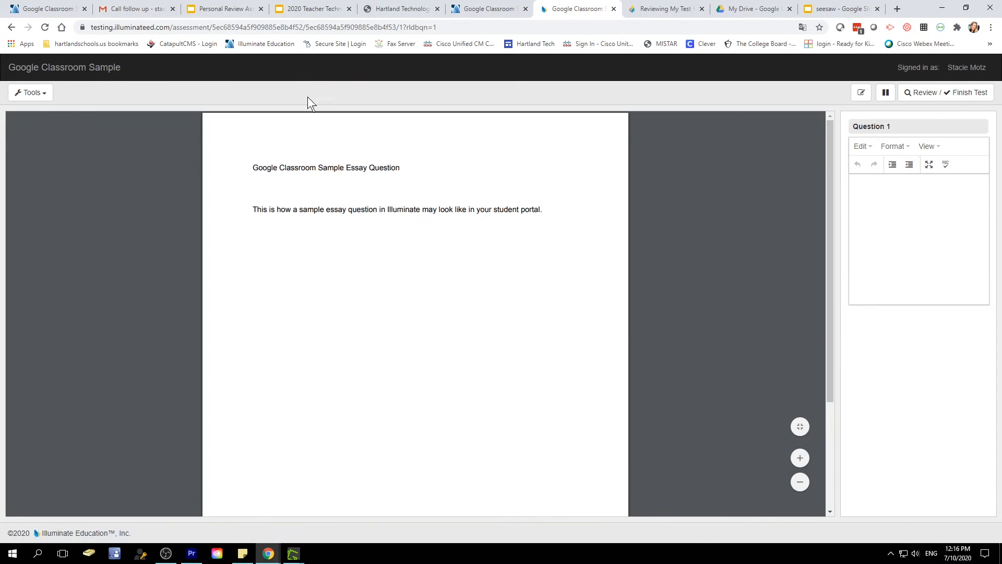
# Step: Display the protractor, basic calculator and scientific calculator in the test preview to see how students use them
pyautogui.click(30, 93)
pyautogui.click(31, 117)
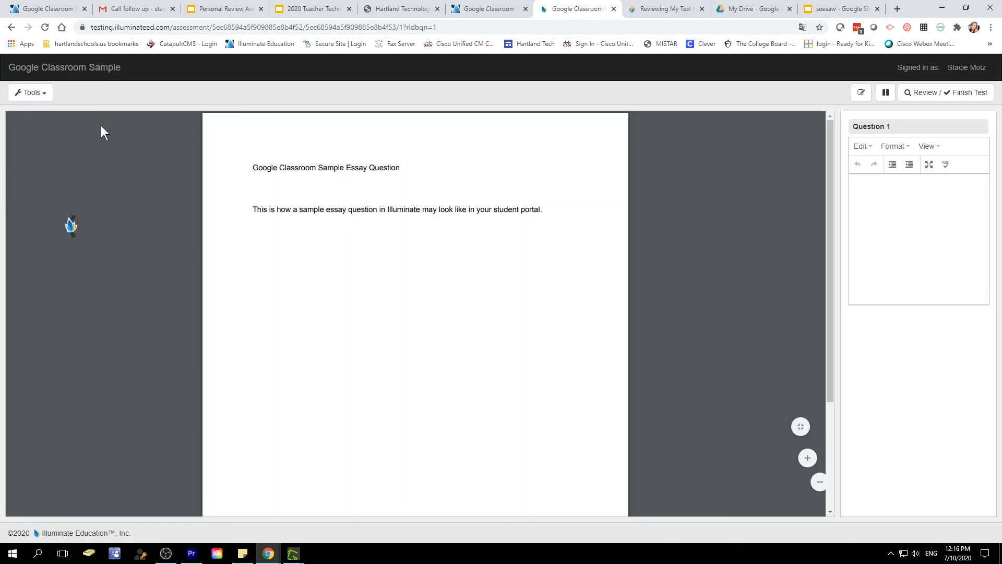
pyautogui.click(35, 96)
pyautogui.click(43, 144)
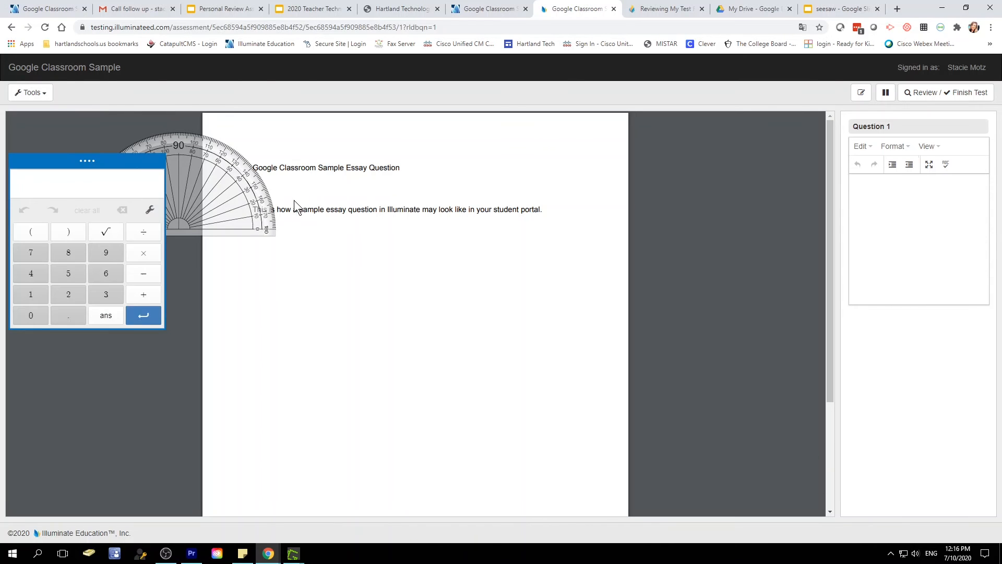
pyautogui.click(30, 93)
pyautogui.click(47, 166)
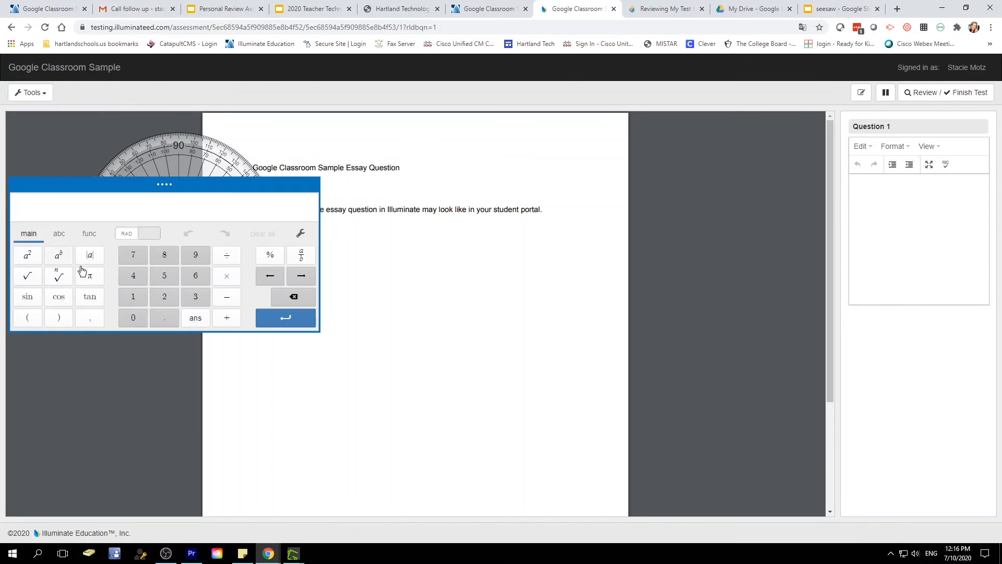
pyautogui.click(38, 95)
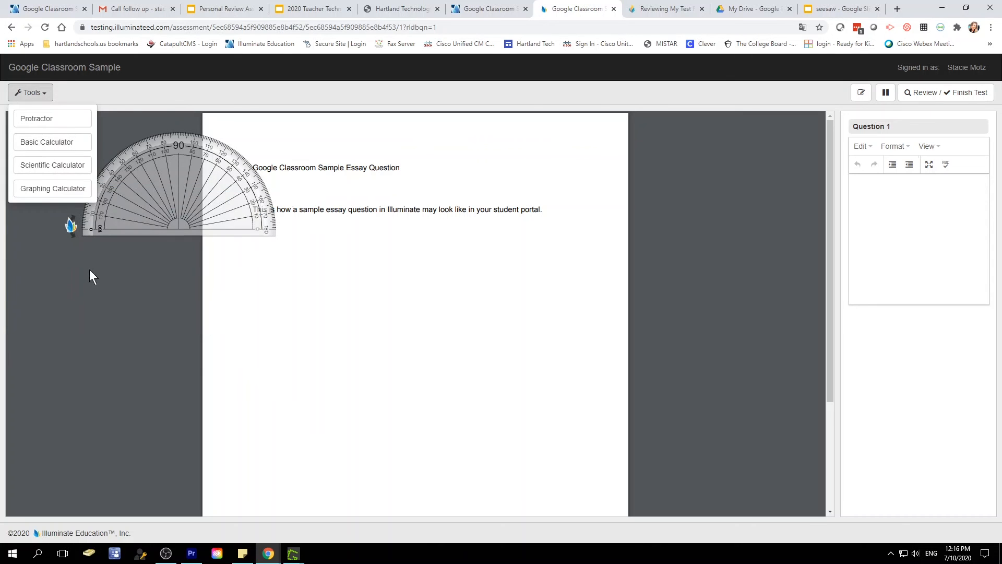
# Step: Examine the editing and formatting options available in the answer editor for Question 1
pyautogui.click(860, 146)
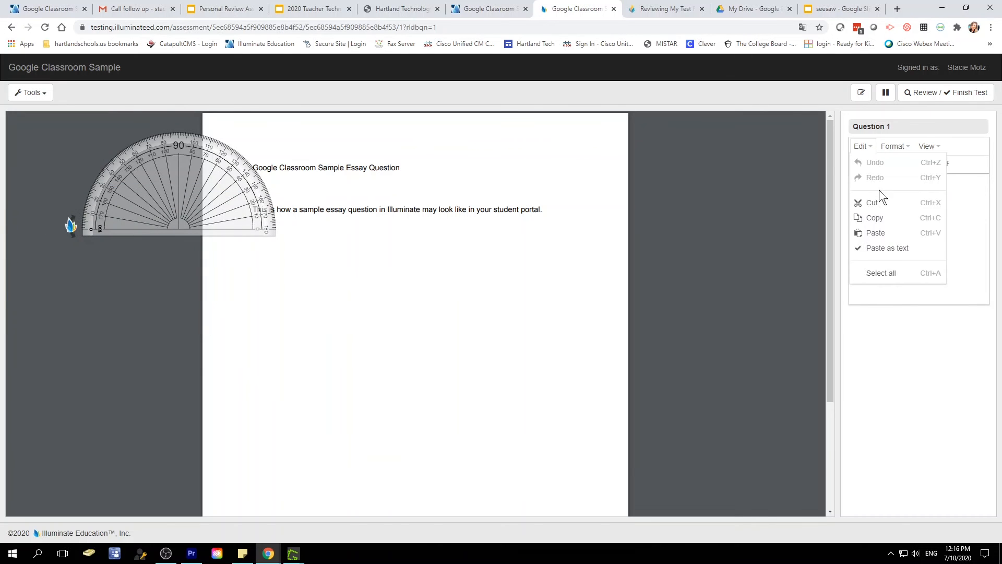
pyautogui.click(908, 151)
pyautogui.click(894, 152)
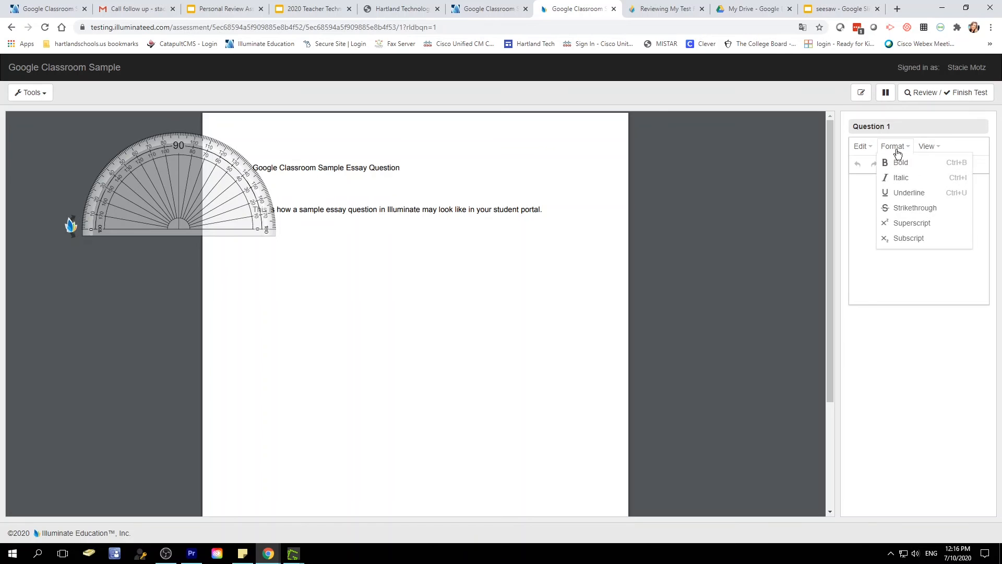
# Step: Run the spell check on the Question 1 answer and try the answer editor's fullscreen view, returning to the normal layout
pyautogui.click(929, 147)
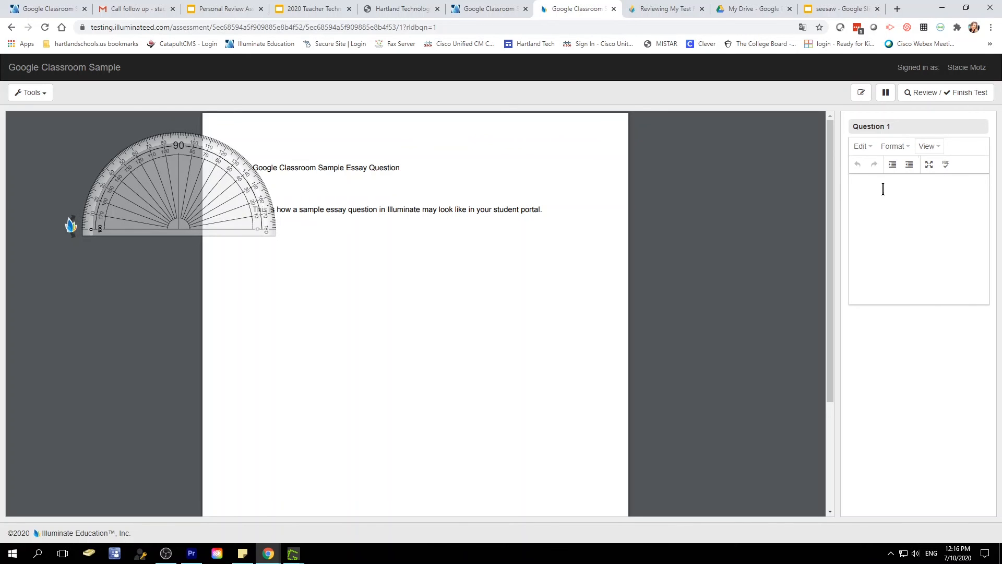
pyautogui.moveTo(448, 214); pyautogui.dragTo(539, 215)
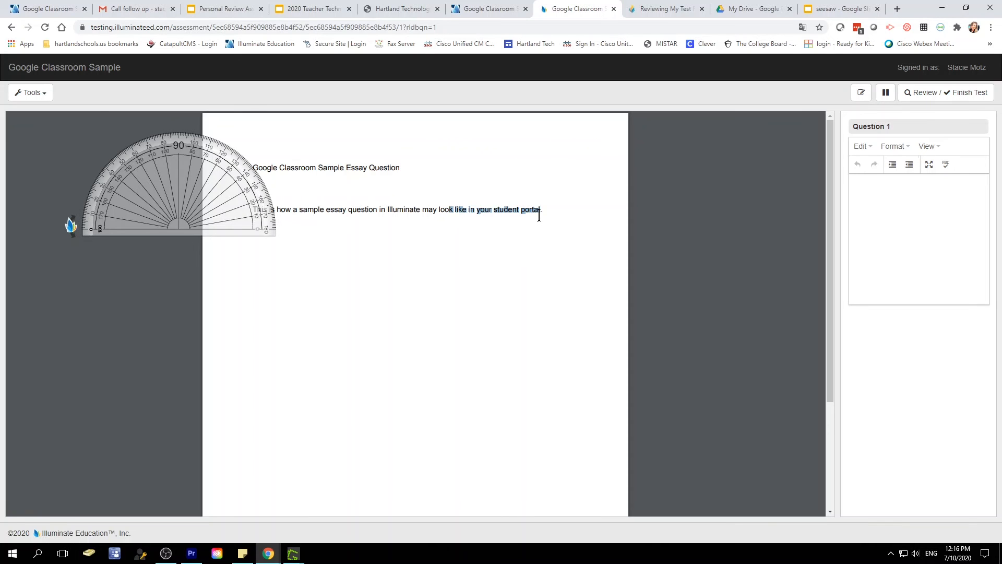
pyautogui.click(947, 166)
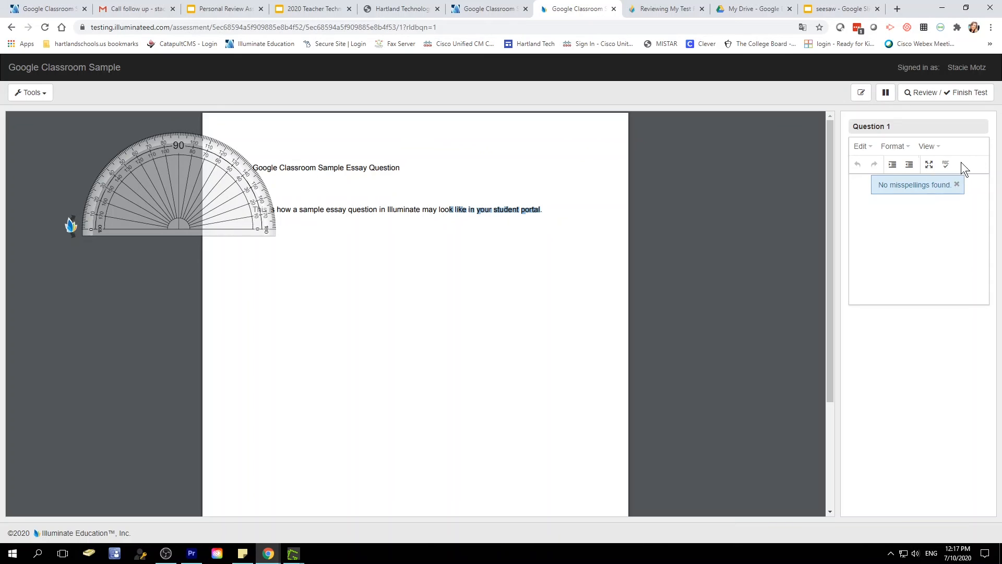
pyautogui.click(927, 148)
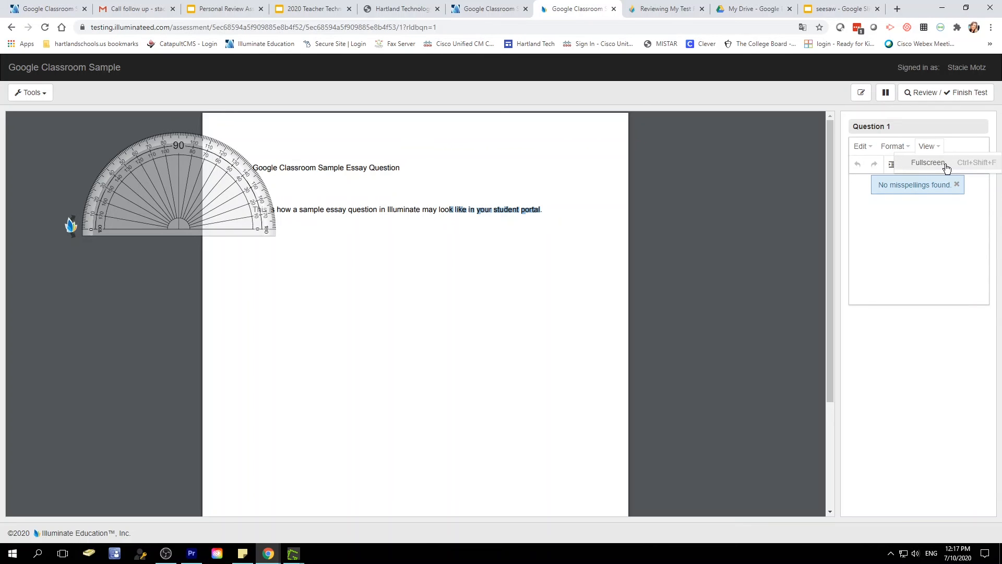
pyautogui.click(929, 163)
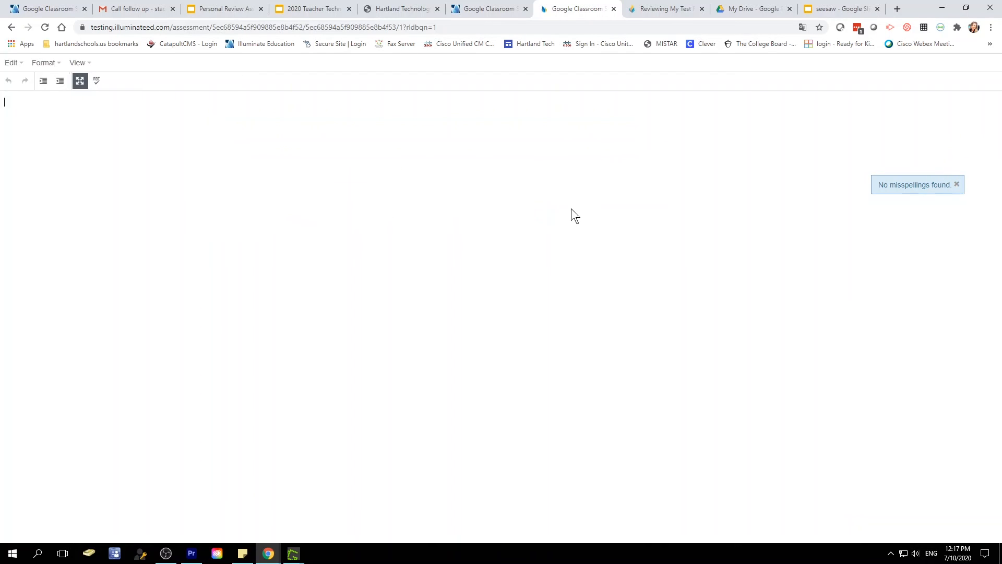
pyautogui.click(80, 81)
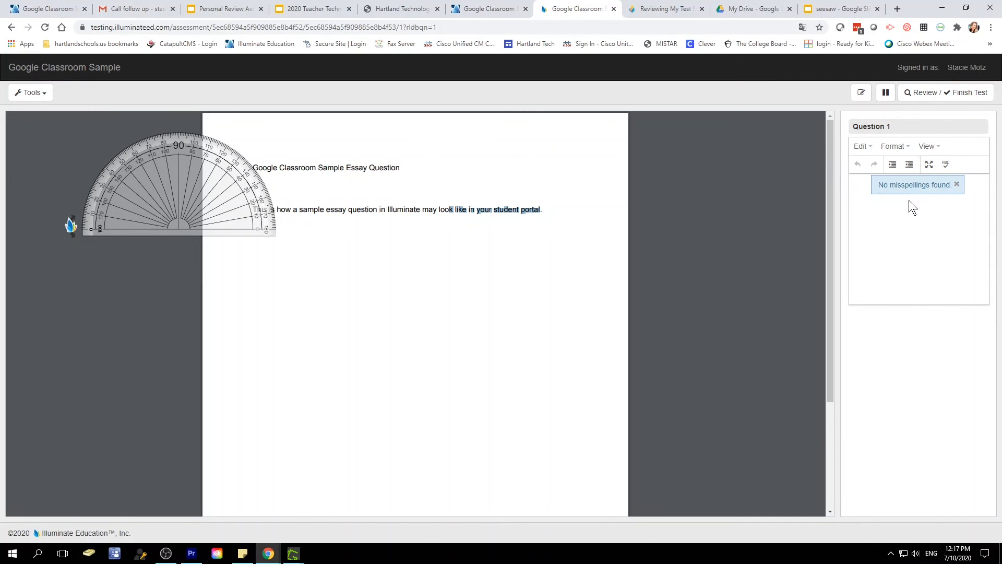
# Step: Open the response review of the preview test and finish the test with Question 1 left unanswered
pyautogui.click(940, 95)
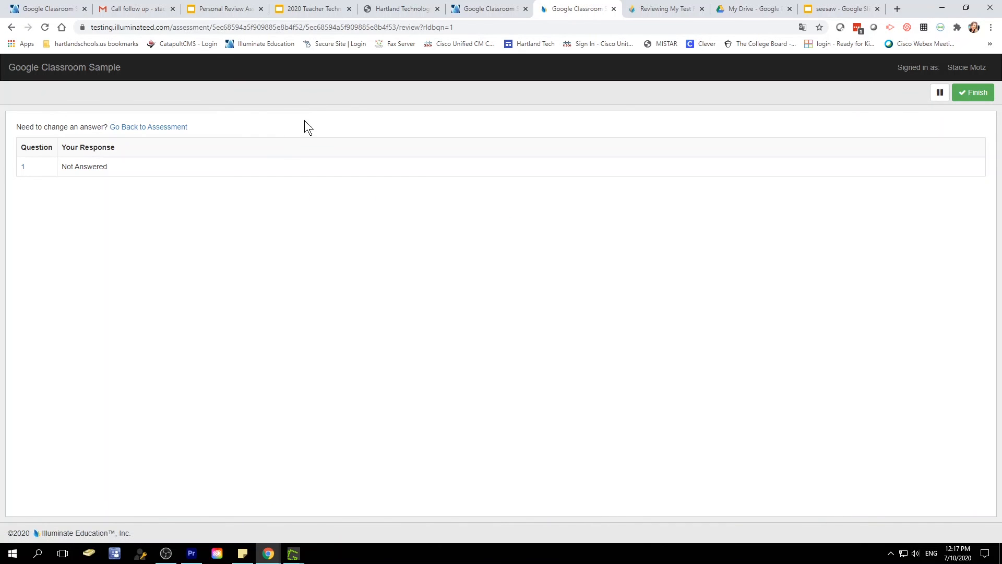
pyautogui.click(969, 93)
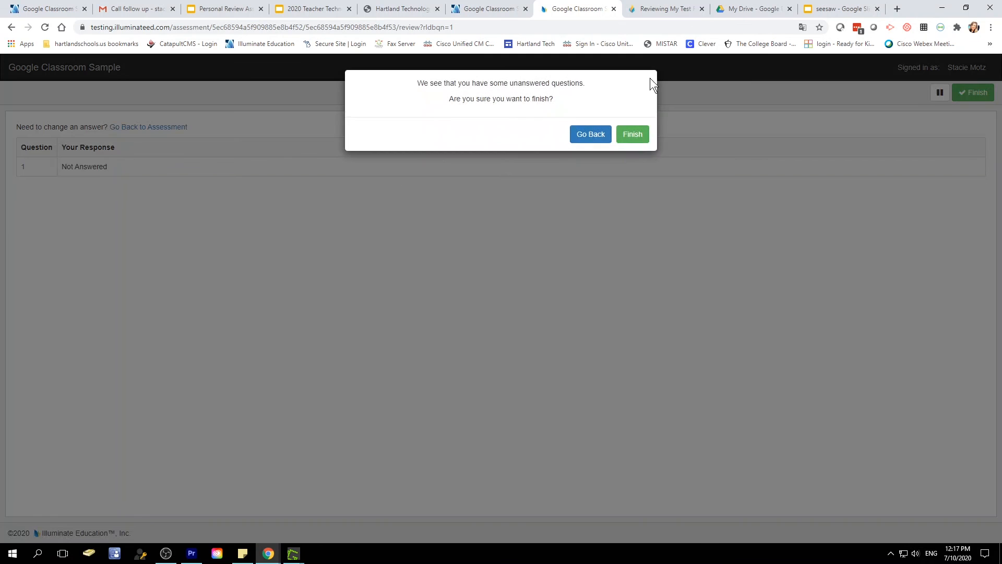
pyautogui.click(593, 136)
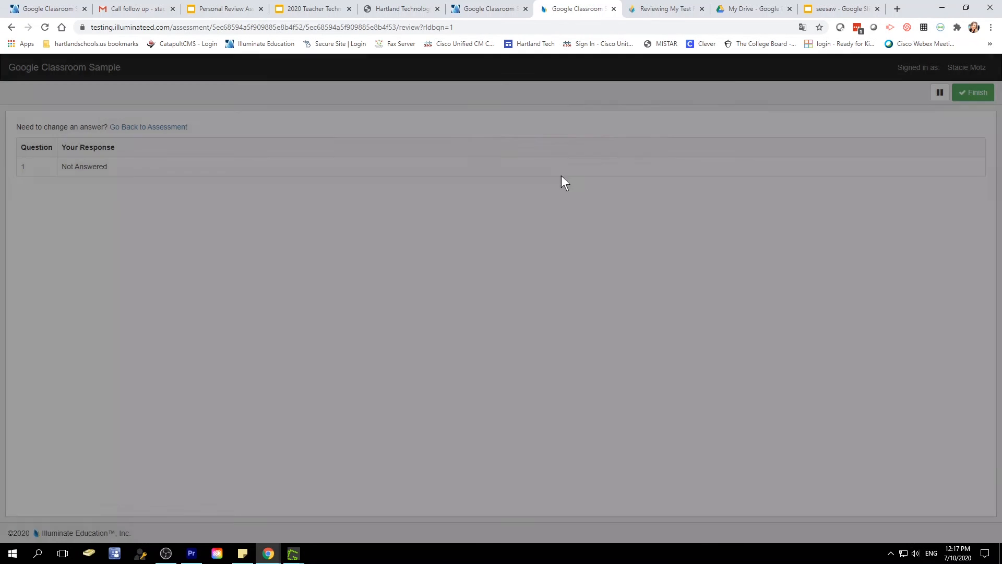
pyautogui.click(973, 92)
pyautogui.click(626, 128)
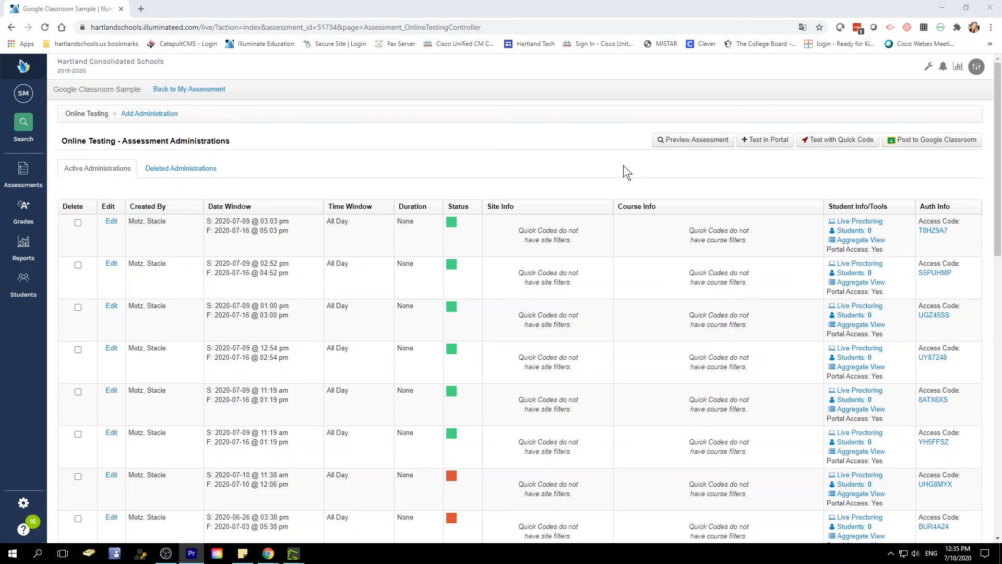
# Step: Start a portal test administration for the assessment and set its academic year to 2019-20
pyautogui.click(756, 146)
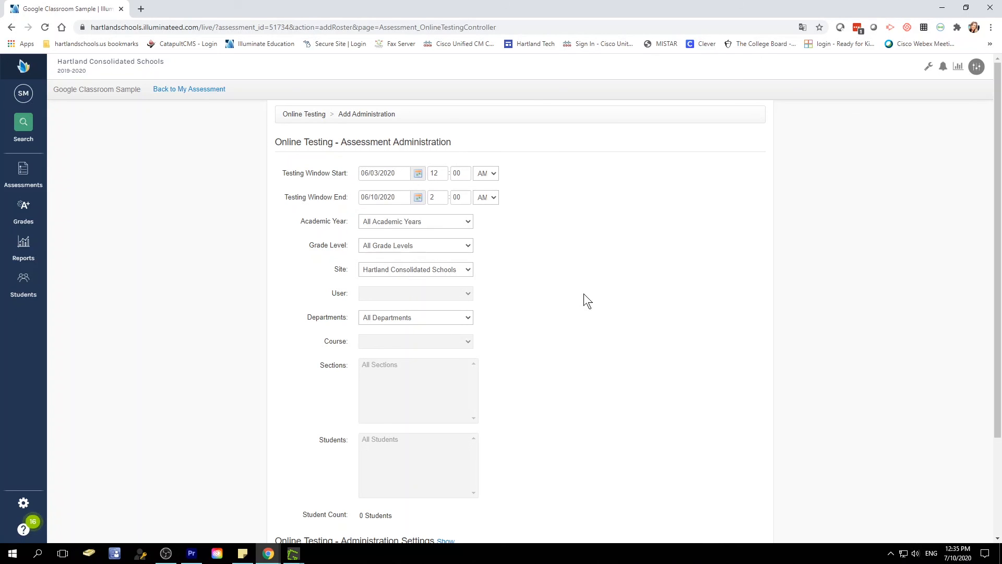
pyautogui.click(418, 173)
pyautogui.click(527, 250)
pyautogui.click(467, 222)
pyautogui.click(436, 250)
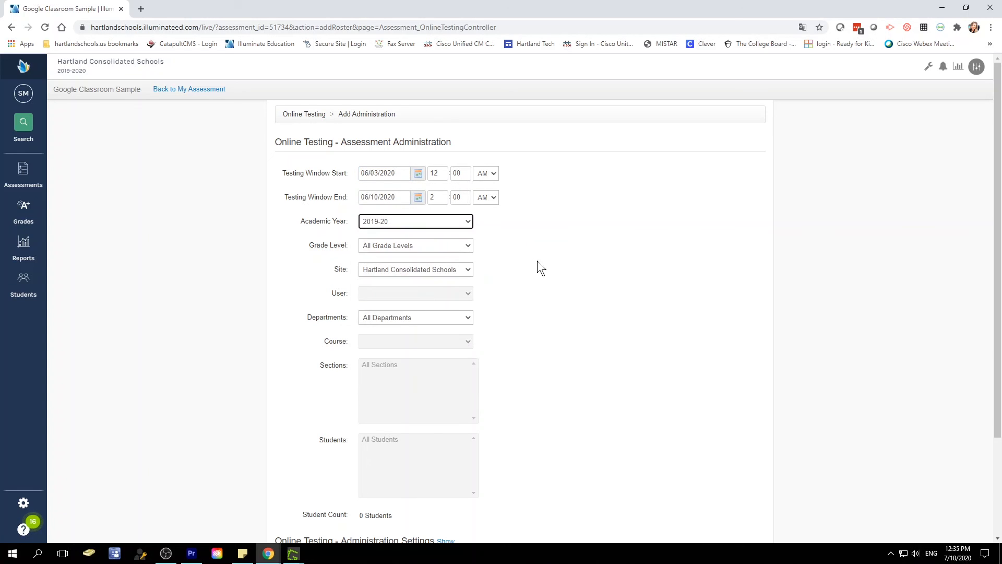
# Step: Limit the administration to 10th Grade students at the Hartland High School site
pyautogui.click(468, 246)
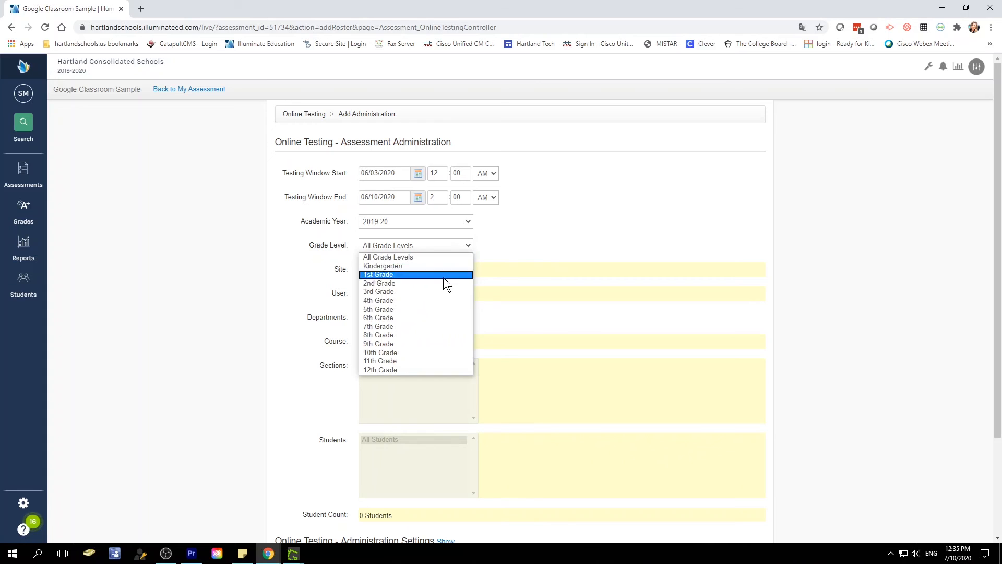
pyautogui.click(428, 352)
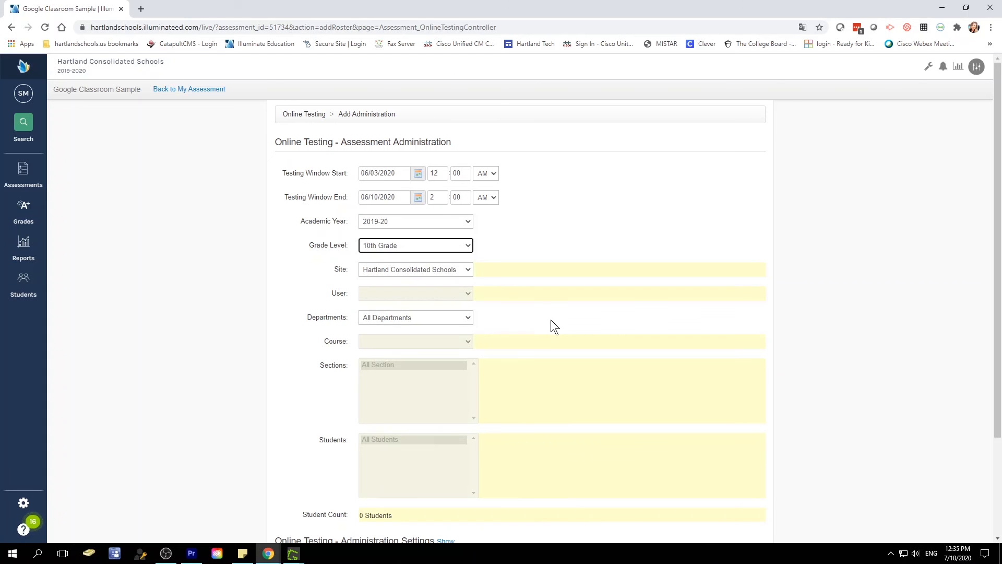
pyautogui.click(458, 270)
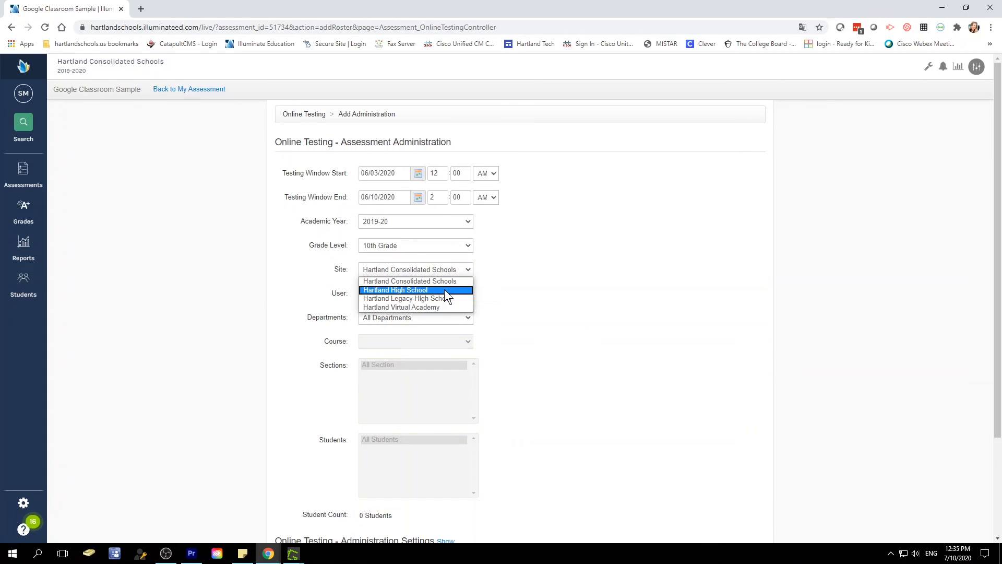
pyautogui.click(444, 288)
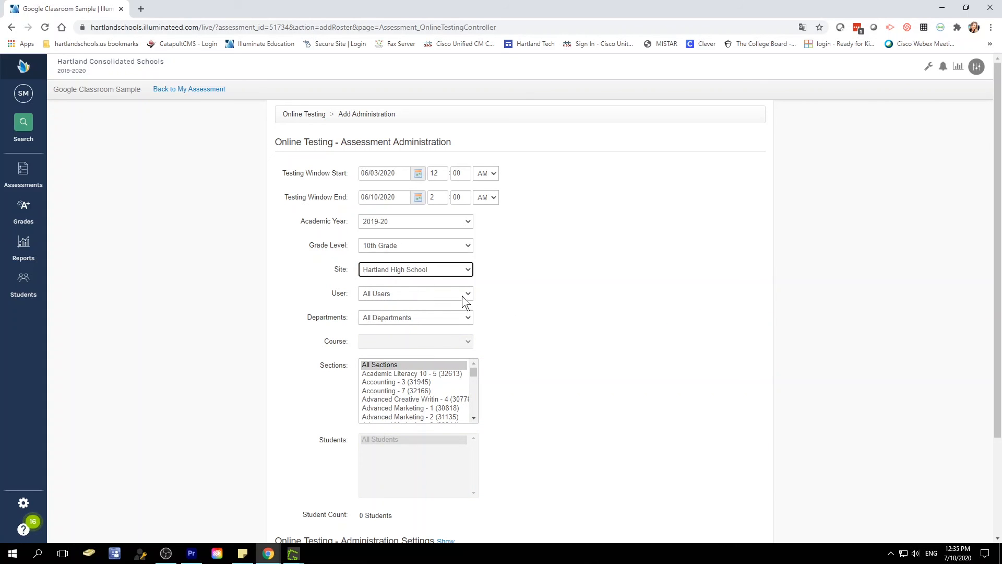
# Step: Narrow the administration to the English department and the English 10B course
pyautogui.click(456, 315)
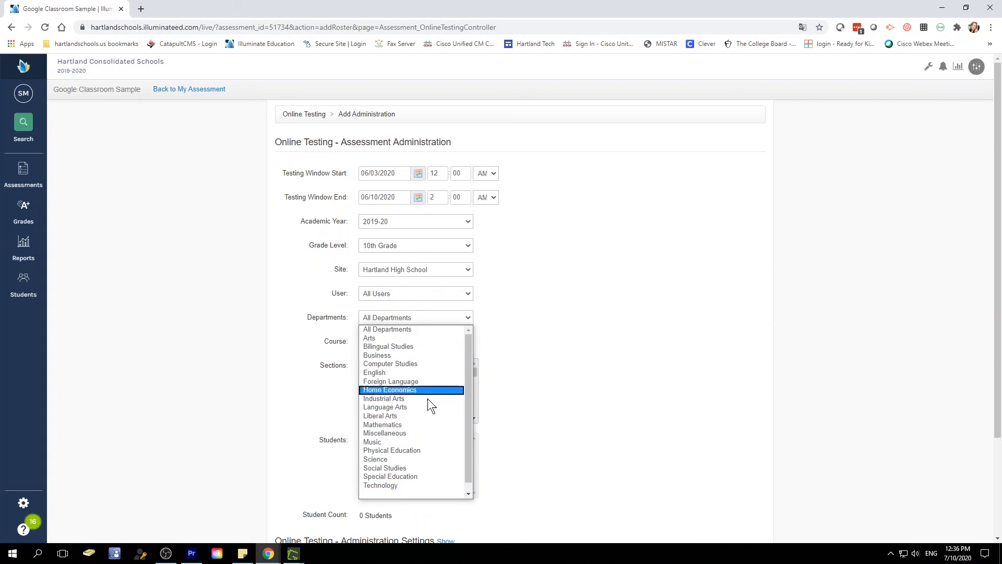
pyautogui.click(411, 371)
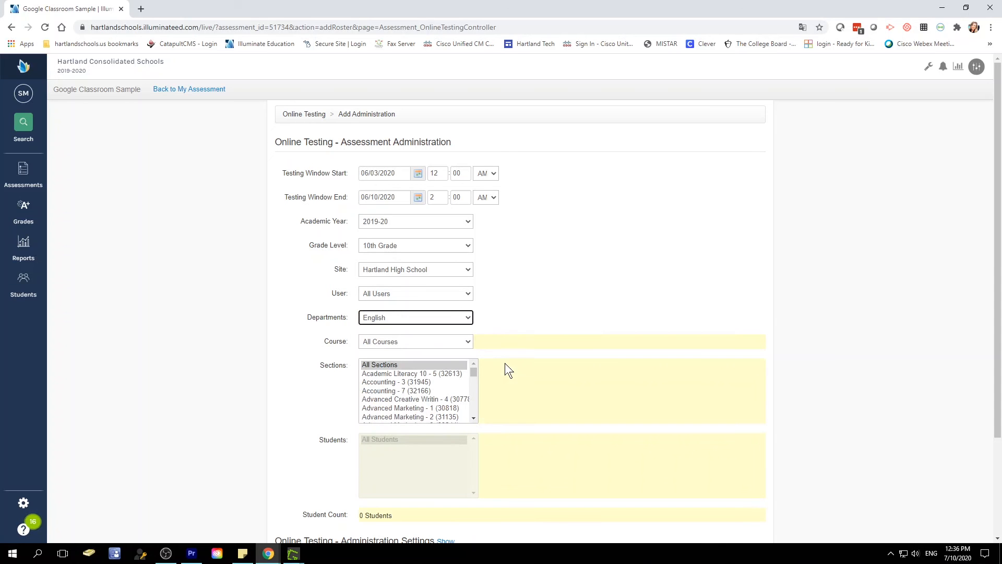
pyautogui.scroll(-6, 424, 373)
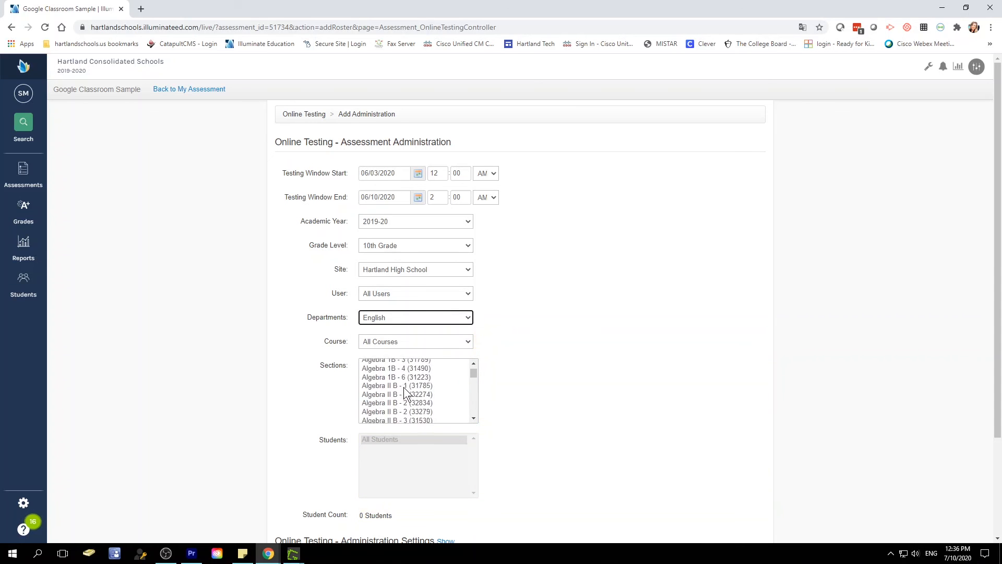
pyautogui.click(431, 340)
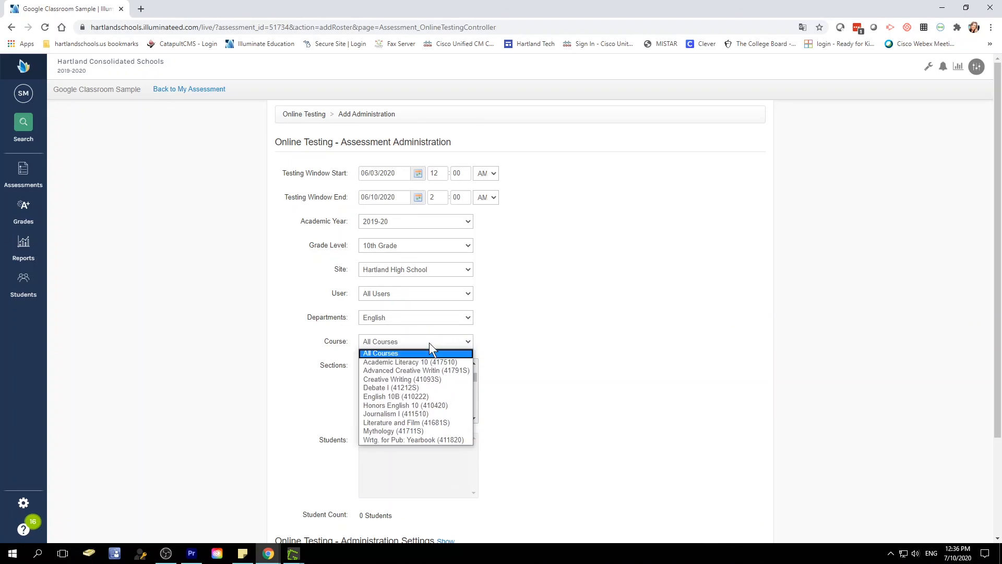
pyautogui.click(423, 379)
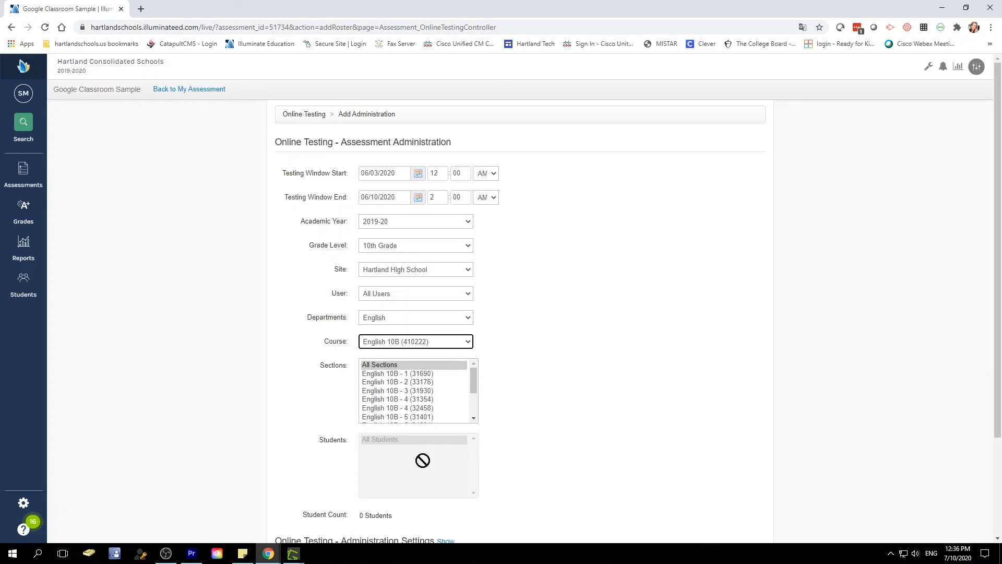
# Step: Expand and examine the administration, tool and assessment review settings of the portal administration
pyautogui.scroll(-1, 571, 458)
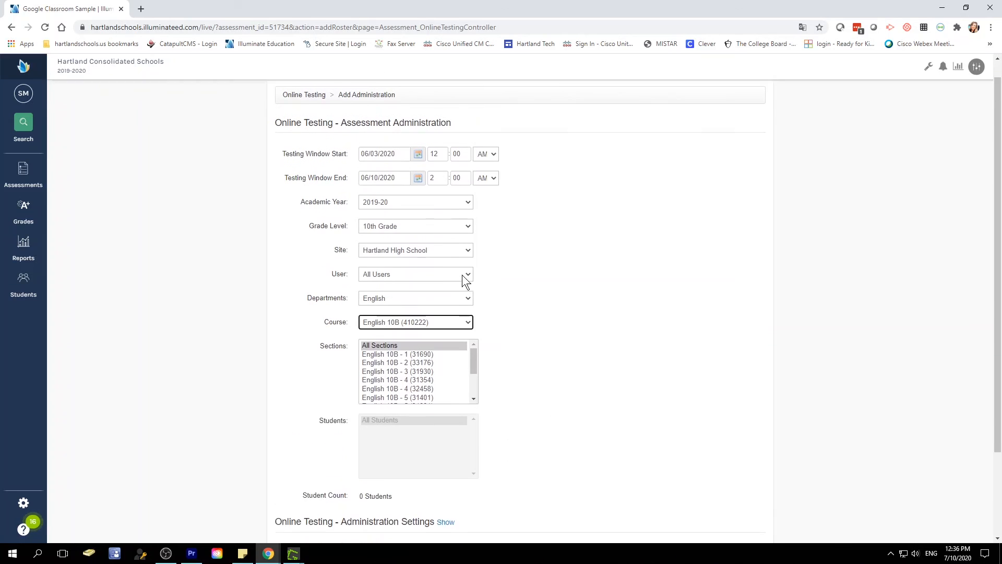
pyautogui.scroll(1, 470, 339)
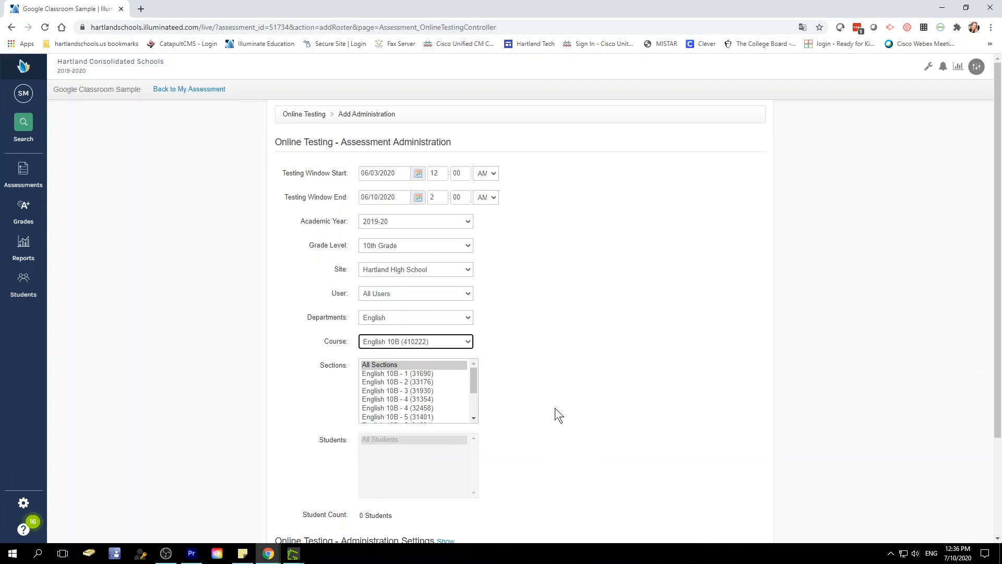
pyautogui.scroll(-2, 556, 412)
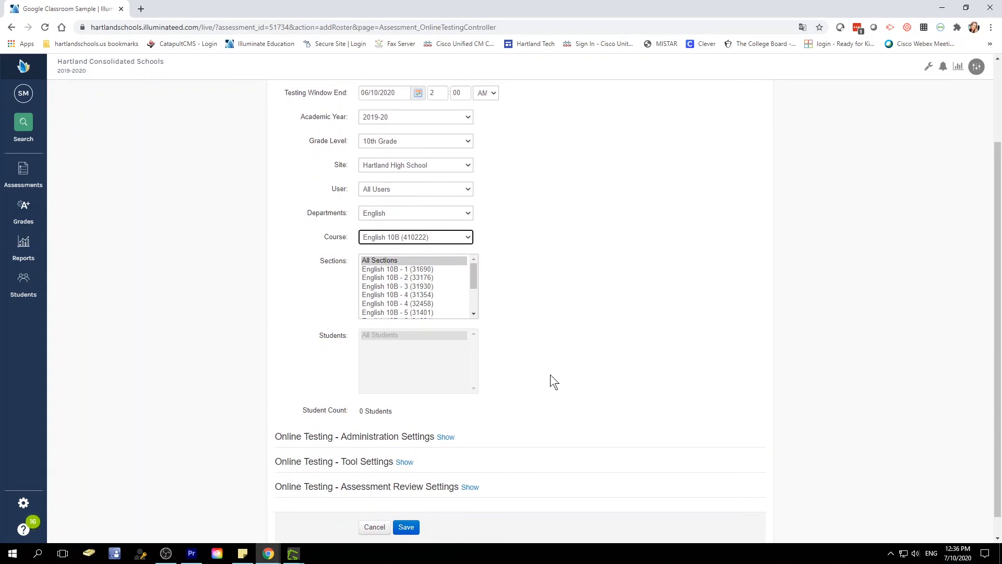
pyautogui.scroll(-1, 547, 366)
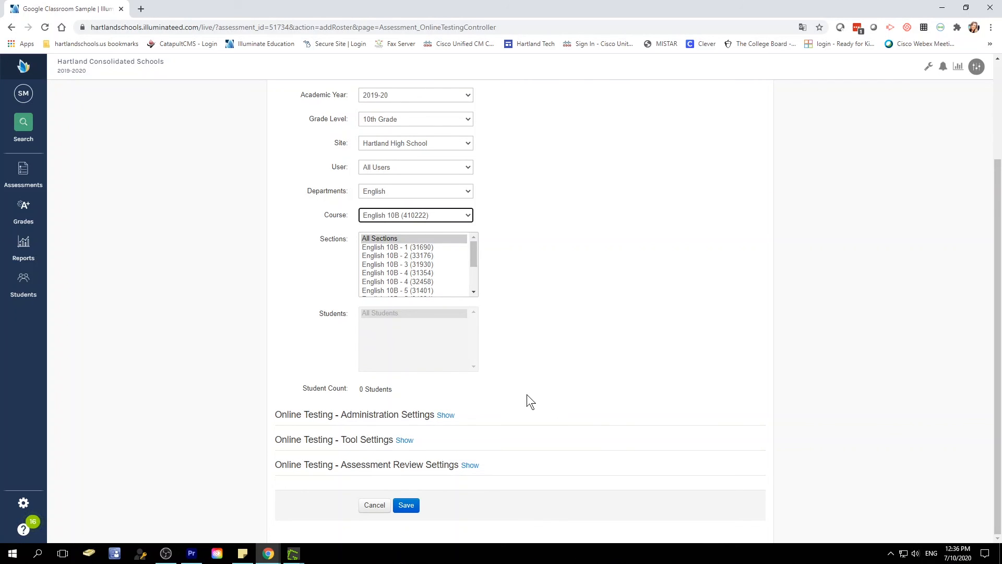
pyautogui.click(447, 416)
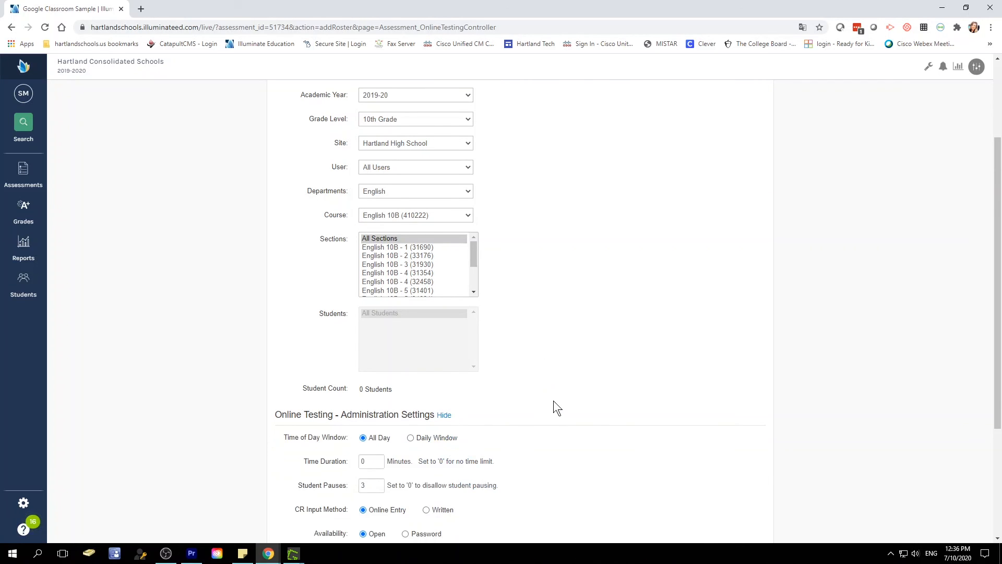
pyautogui.scroll(-3, 553, 400)
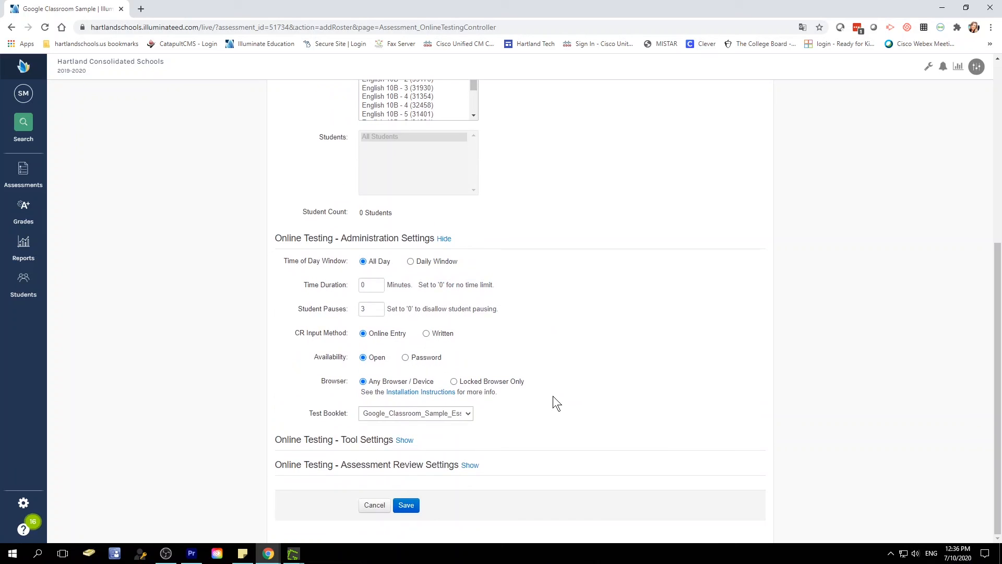
pyautogui.click(405, 440)
pyautogui.scroll(-3, 590, 413)
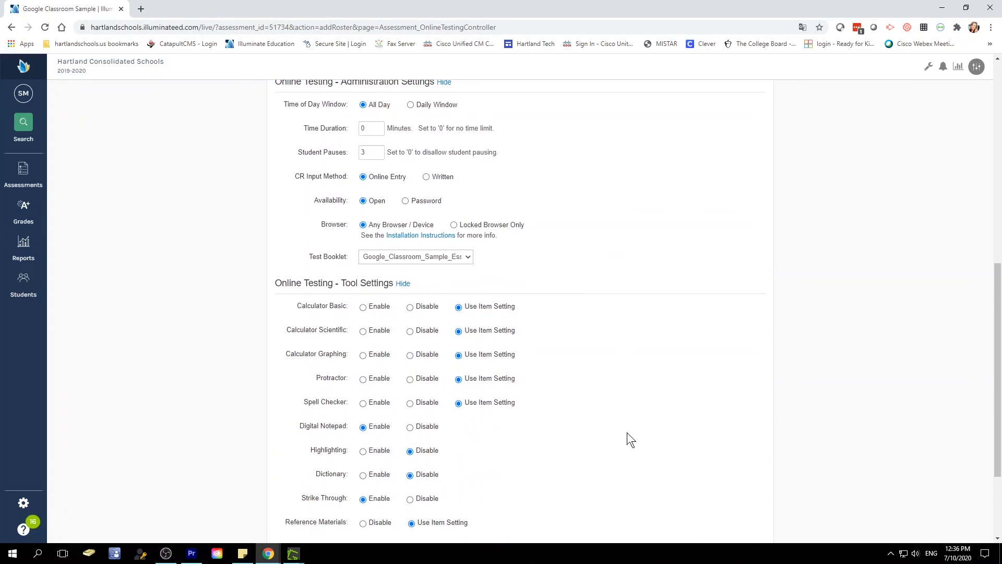
pyautogui.scroll(-3, 616, 401)
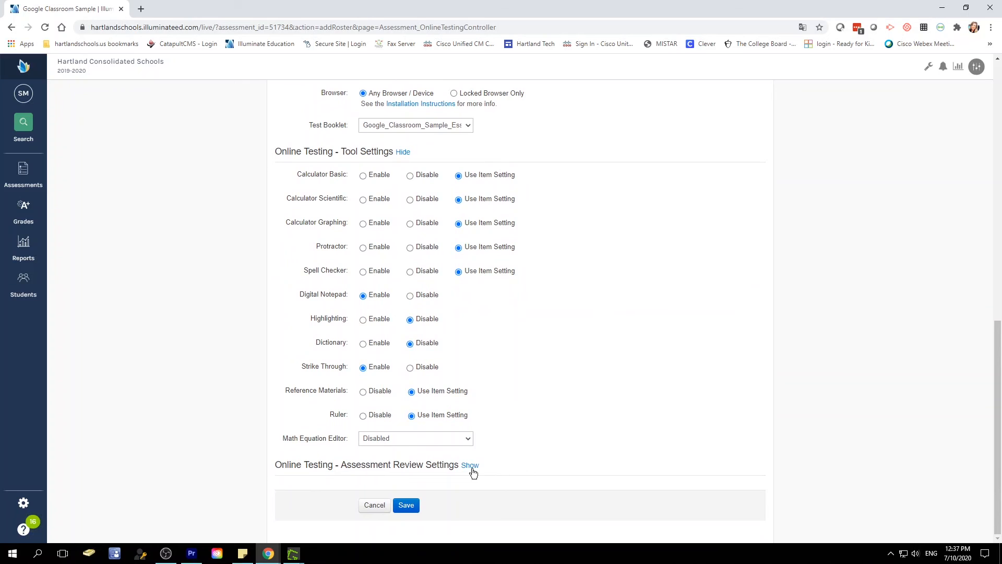
pyautogui.click(471, 469)
pyautogui.scroll(-2, 636, 434)
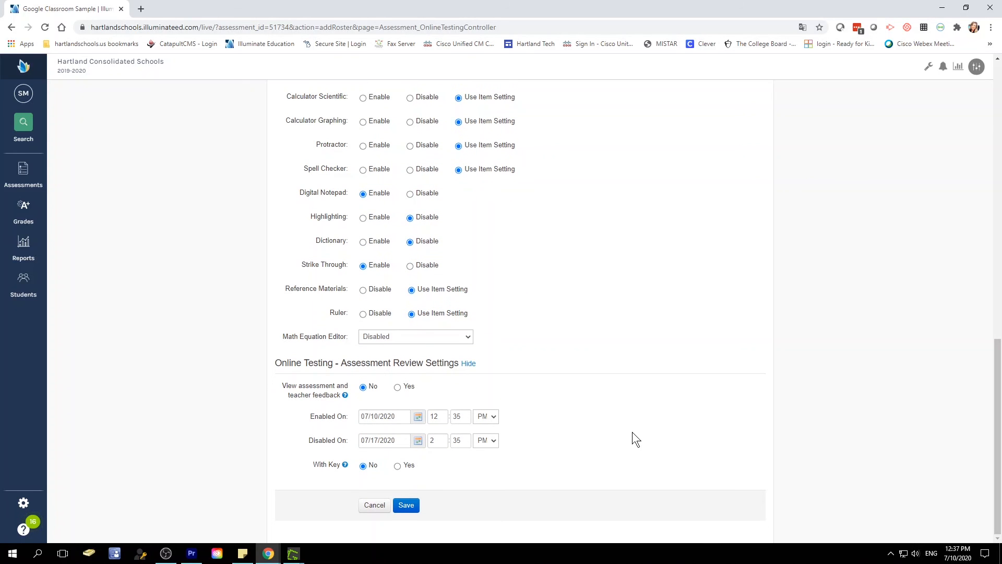